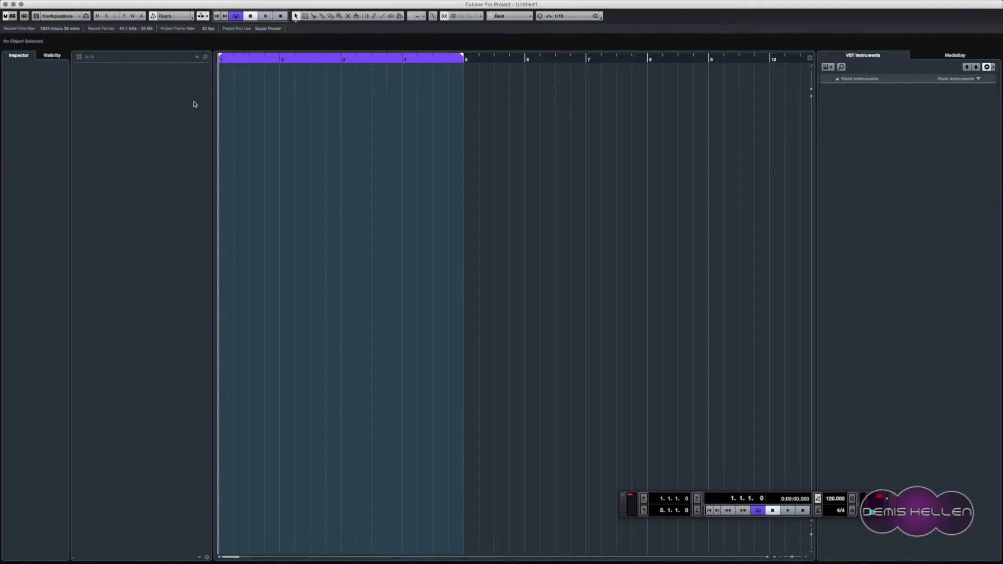
Add a chord track and draw four empty chord events at the start of bars 1, 2, 3 and 4
right_click(122, 92)
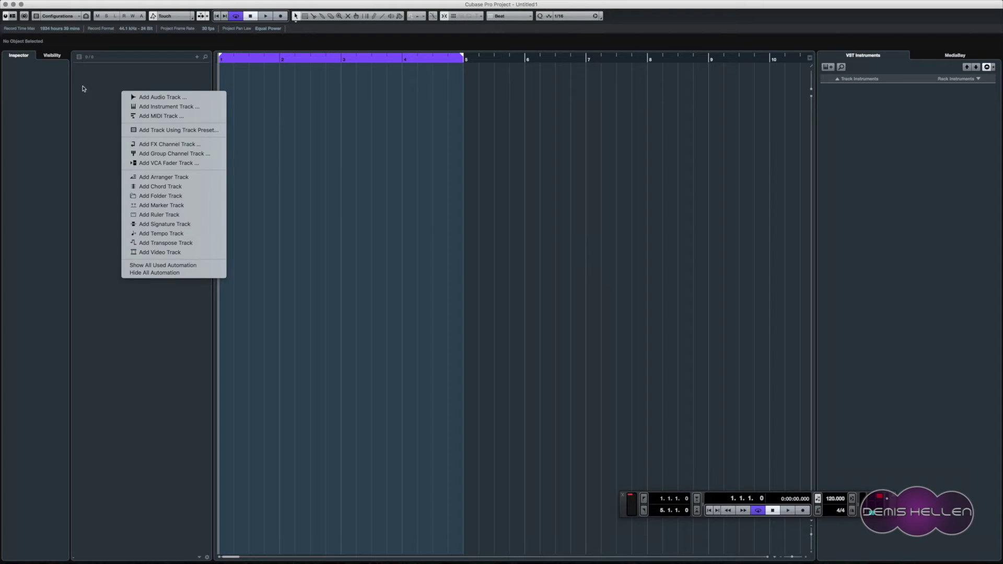
left_click(171, 188)
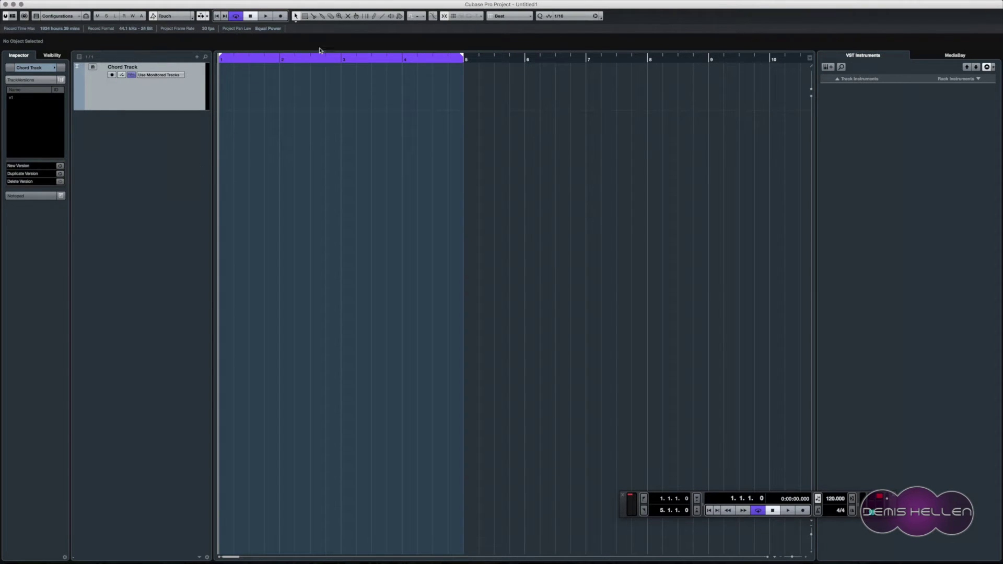
left_click(374, 16)
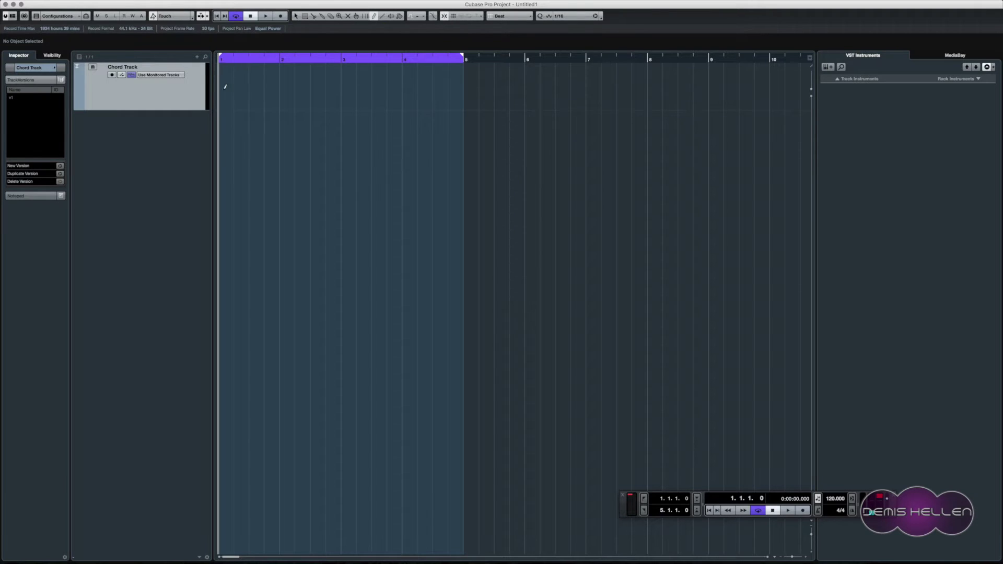
left_click(272, 65)
left_click(291, 82)
left_click(351, 81)
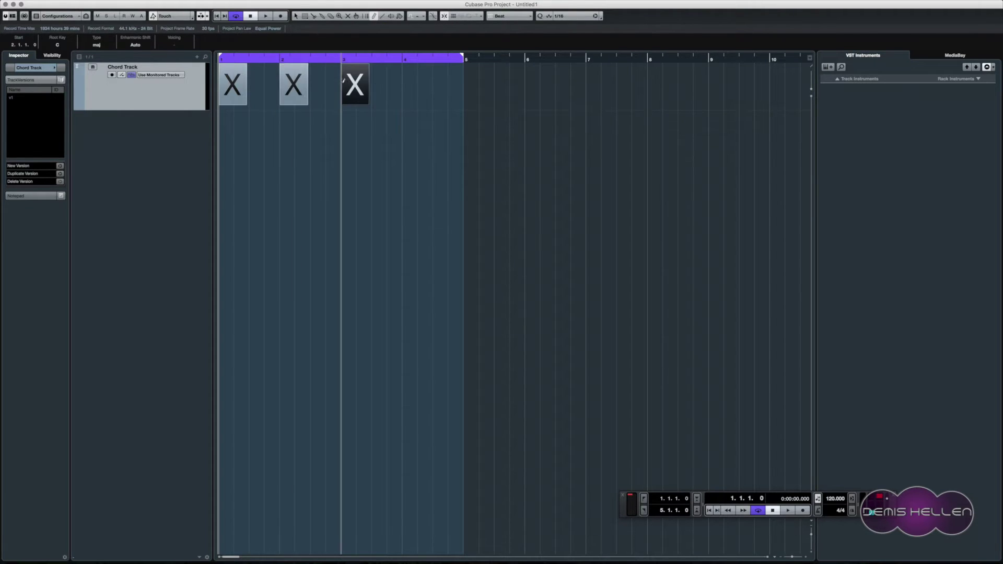
left_click(407, 78)
left_click(296, 16)
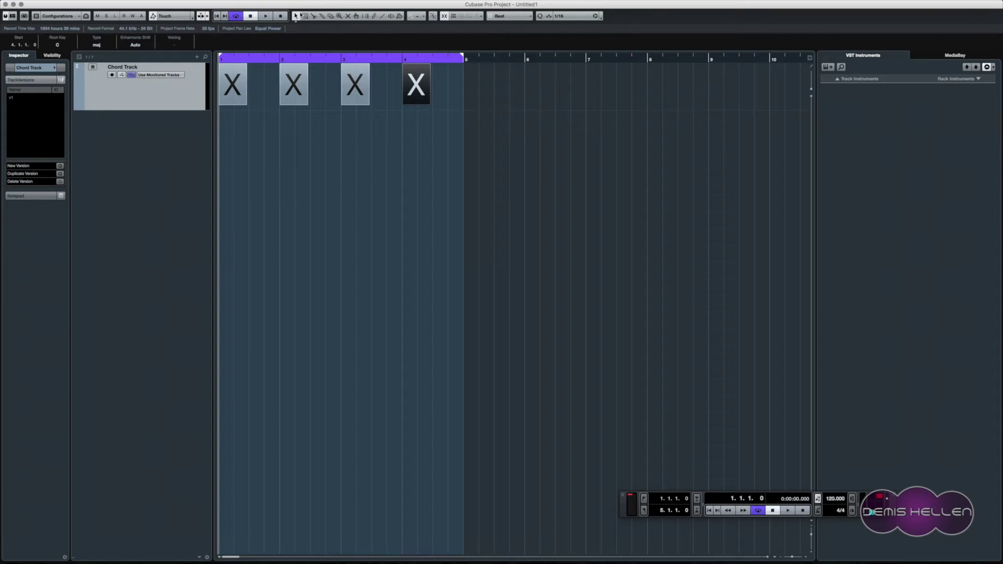
left_click(233, 81)
left_click(293, 81)
left_click(323, 79)
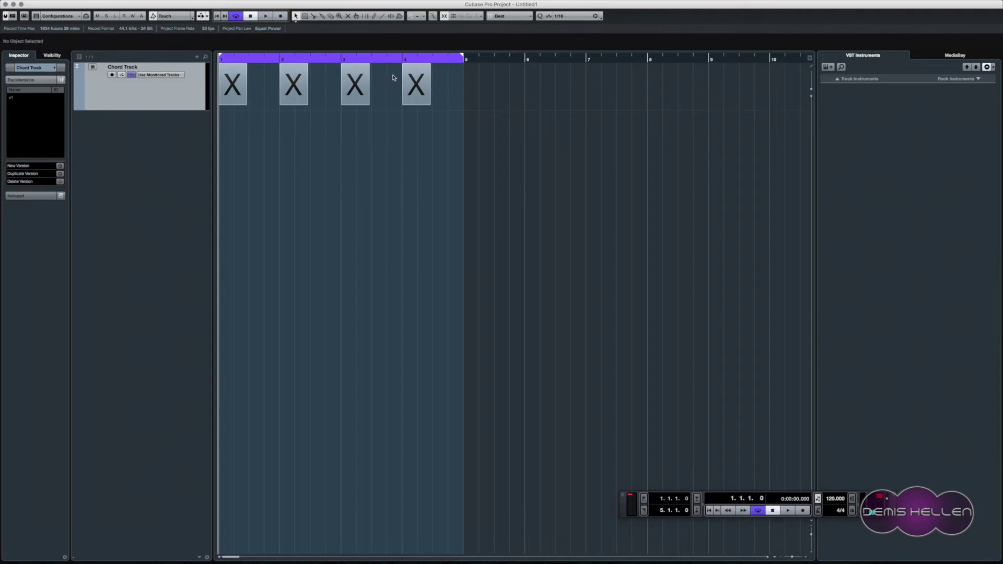
left_click(412, 79)
left_click(232, 81)
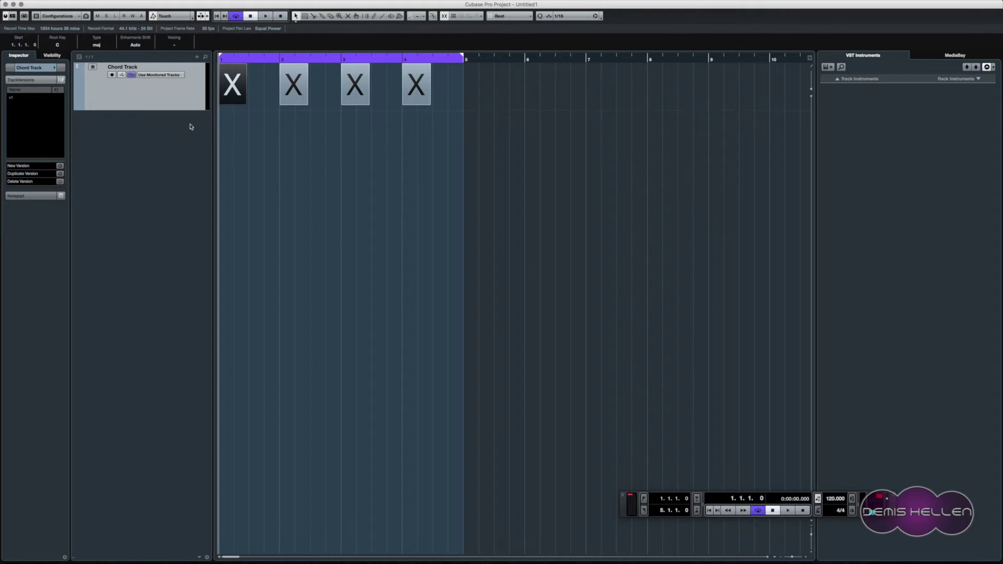
Add one instrument track using the Massive VST instrument, routed to Stereo Out
right_click(141, 133)
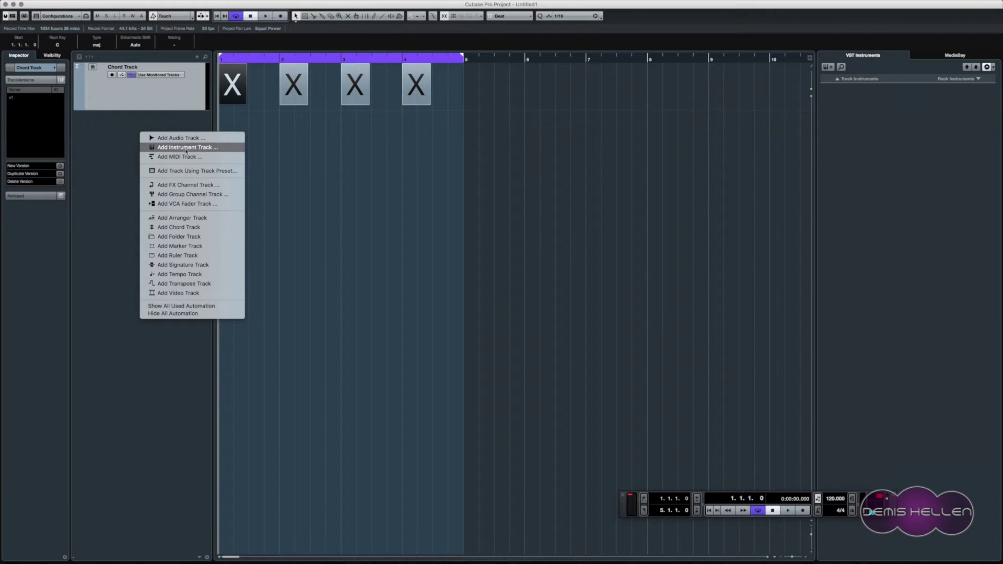
left_click(154, 147)
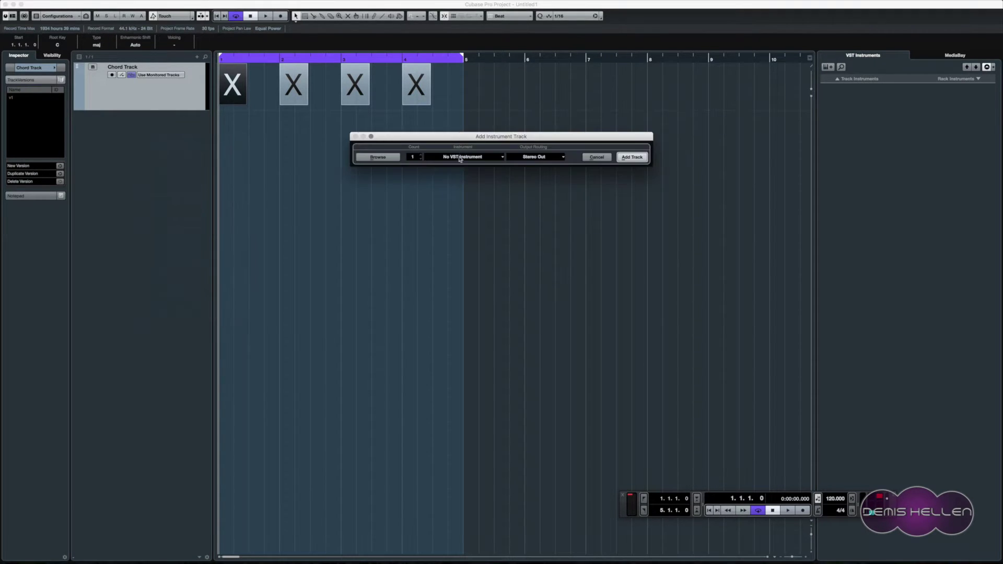
left_click(461, 157)
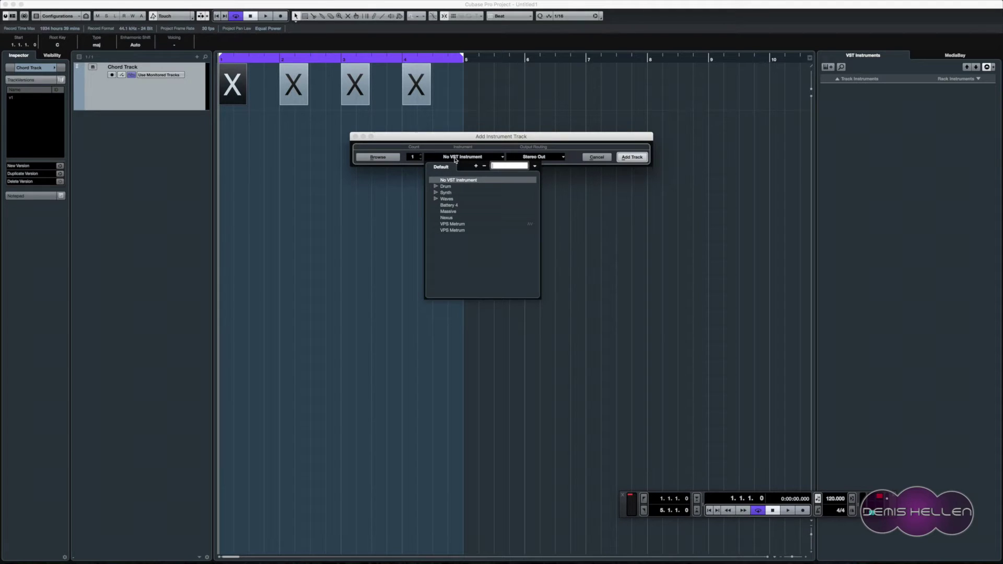
left_click(453, 212)
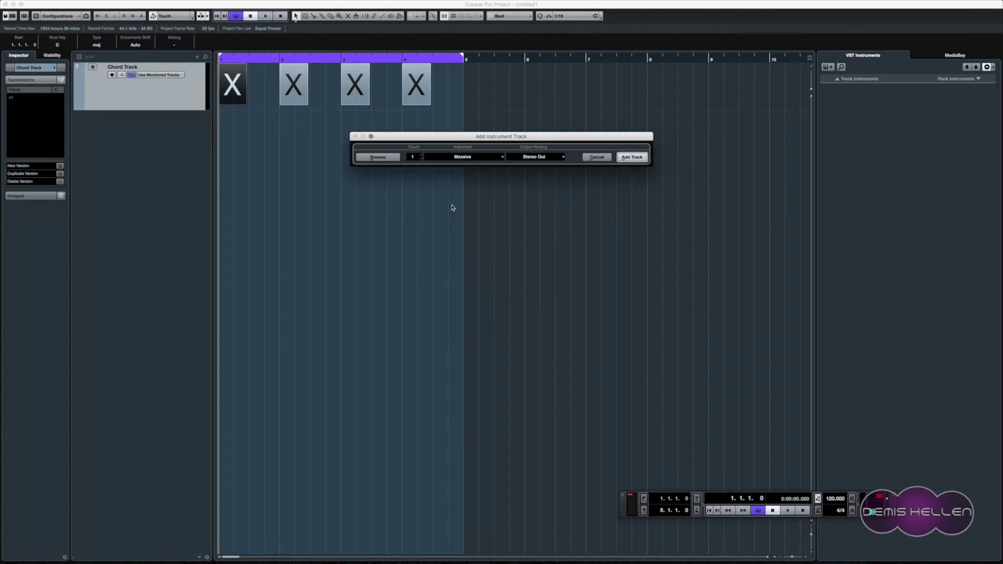
key("Return")
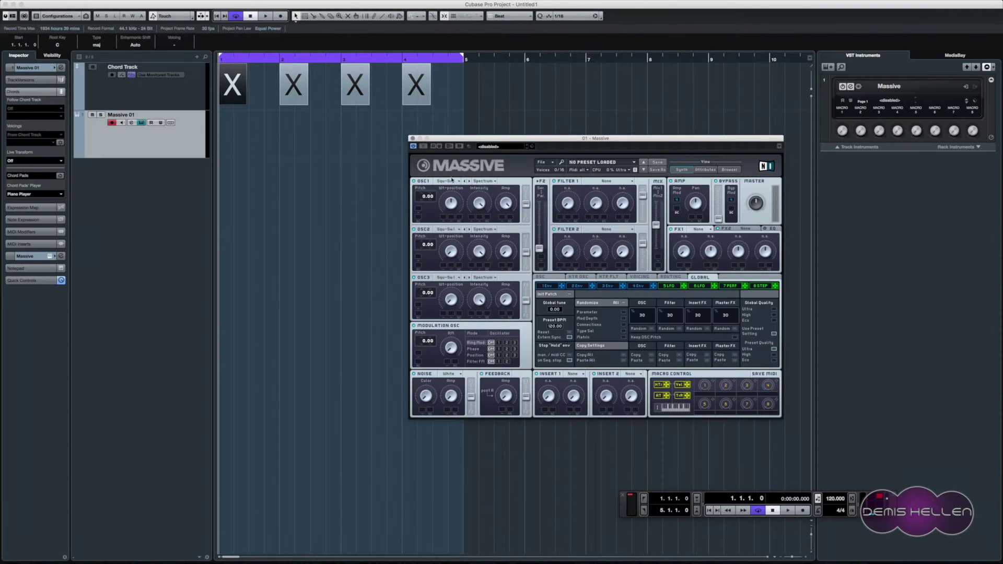
Load the LD_Tesla.nmsv preset from the Tropical House DH folder into Massive and close the instrument window
left_click(541, 162)
left_click(551, 172)
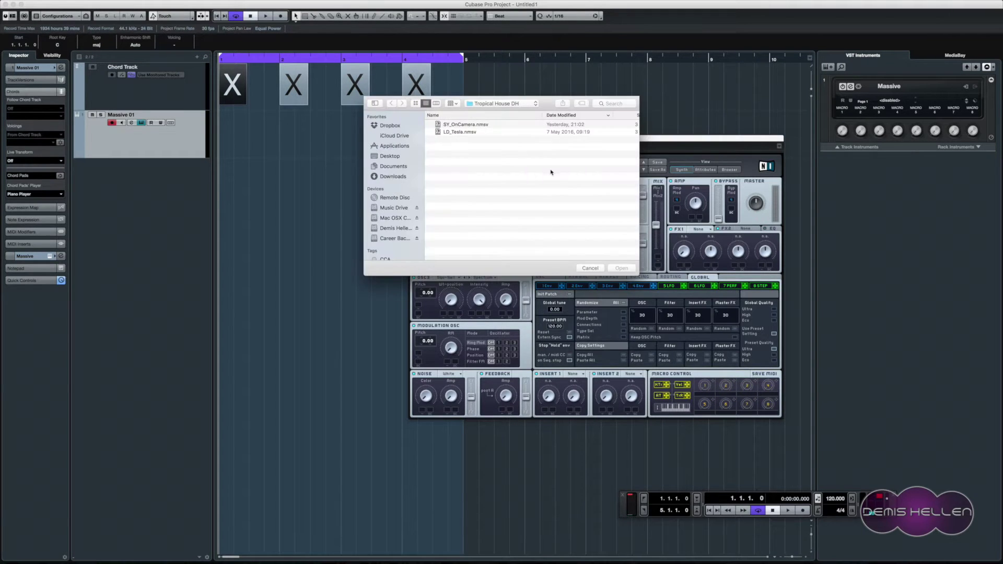
double_click(458, 133)
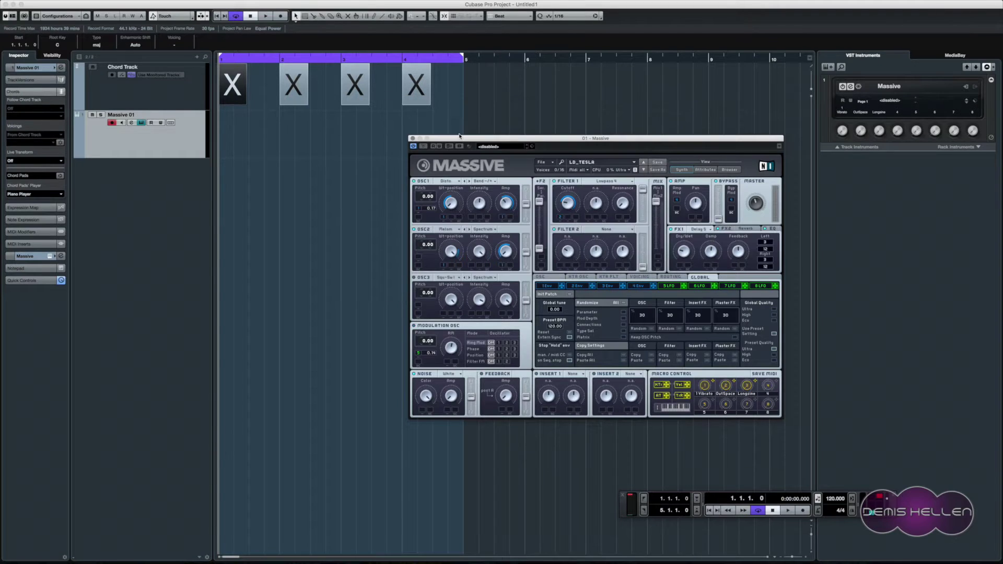
left_click(412, 138)
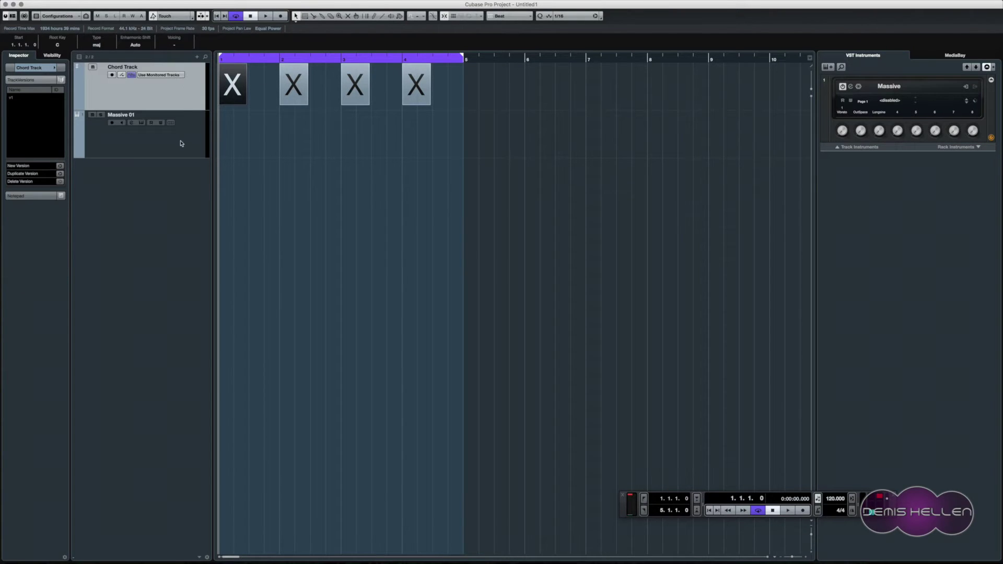
Rename the Massive instrument track to LD_Tesla
double_click(126, 115)
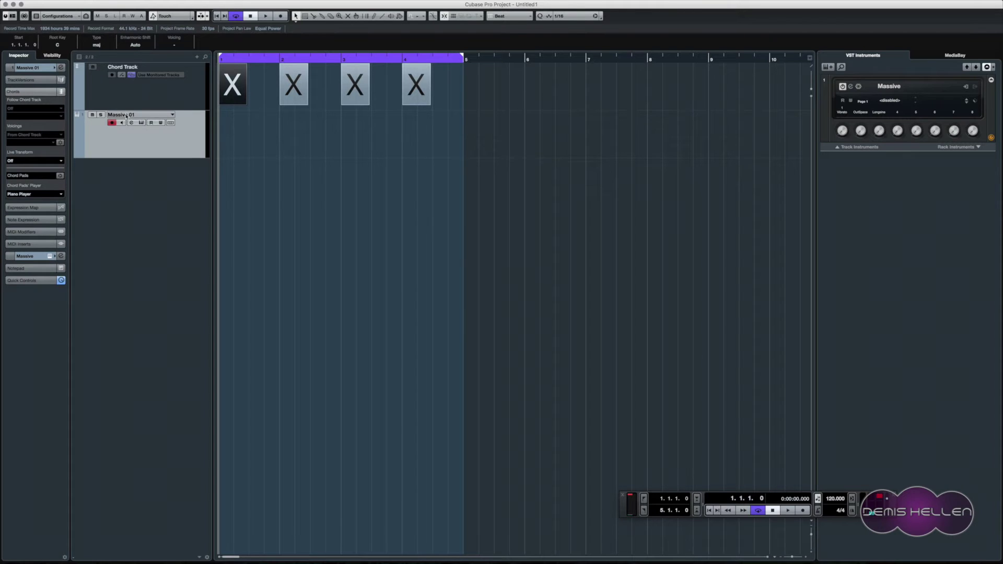
key("BackSpace")
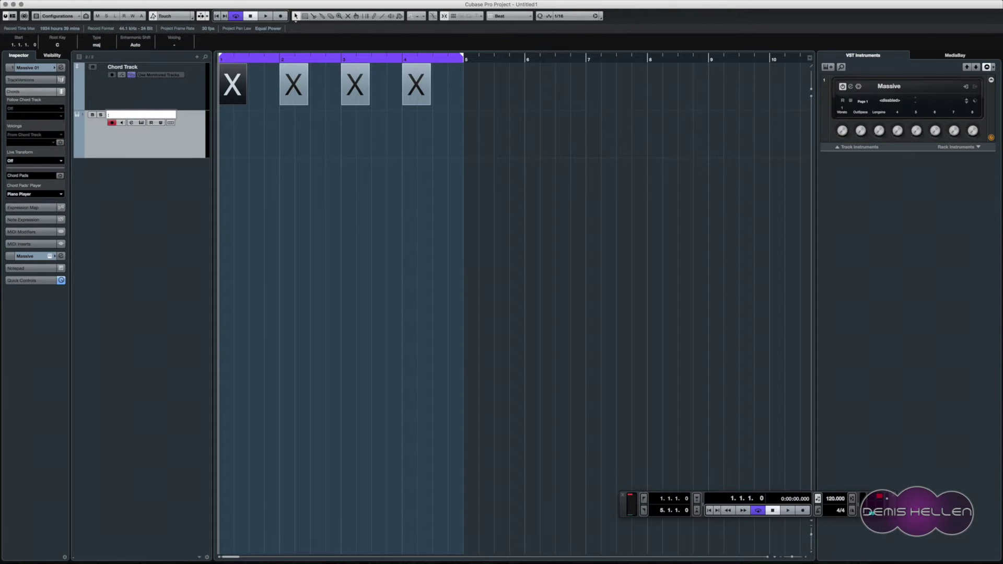
type("LD_Tesla")
key("Return")
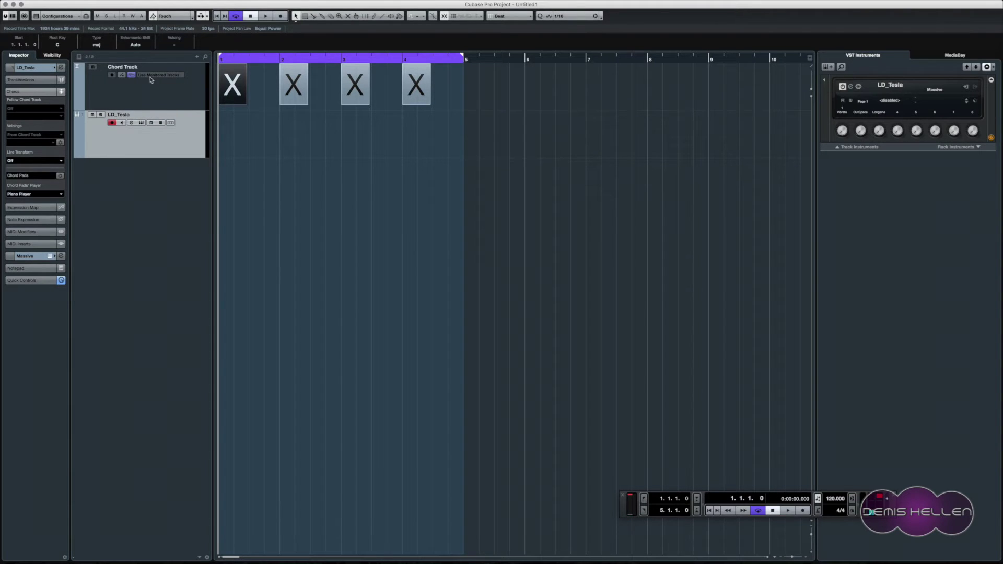
Set the chord track to play its chords through the LD_Tesla track
left_click(177, 77)
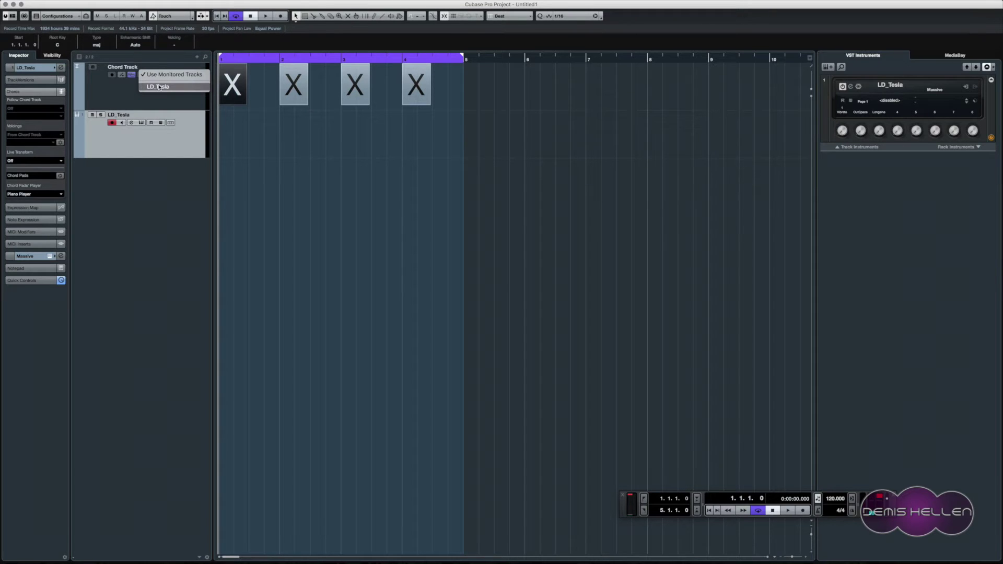
left_click(159, 86)
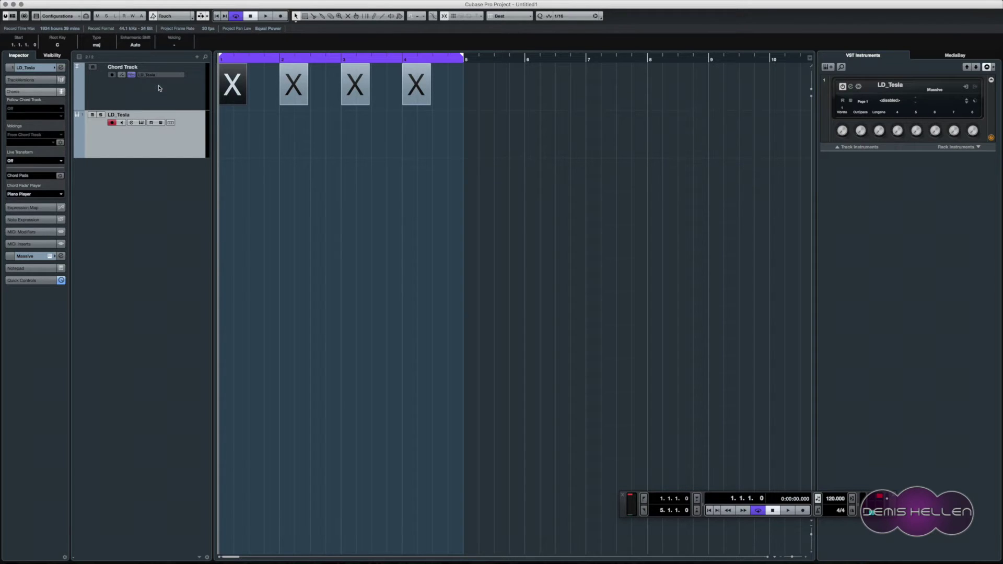
left_click(236, 136)
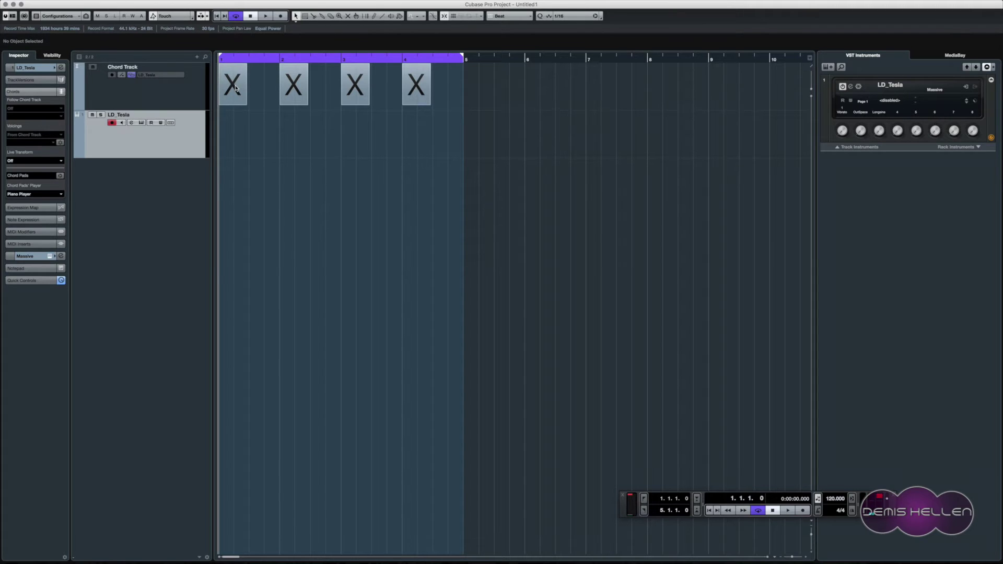
Set the chord event at bar 1 to F major in the chord editor
double_click(235, 88)
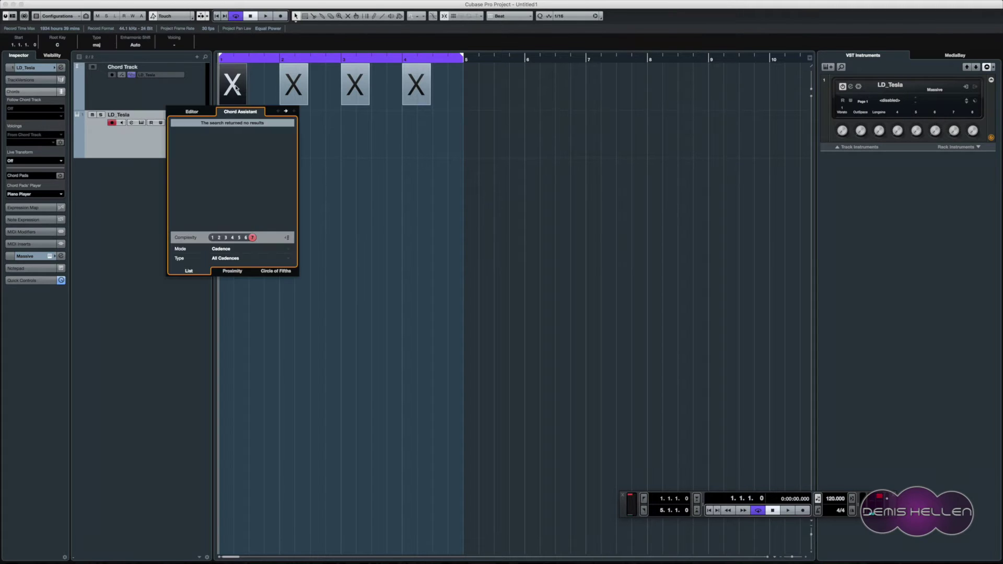
left_click(194, 112)
left_click(237, 113)
left_click(201, 113)
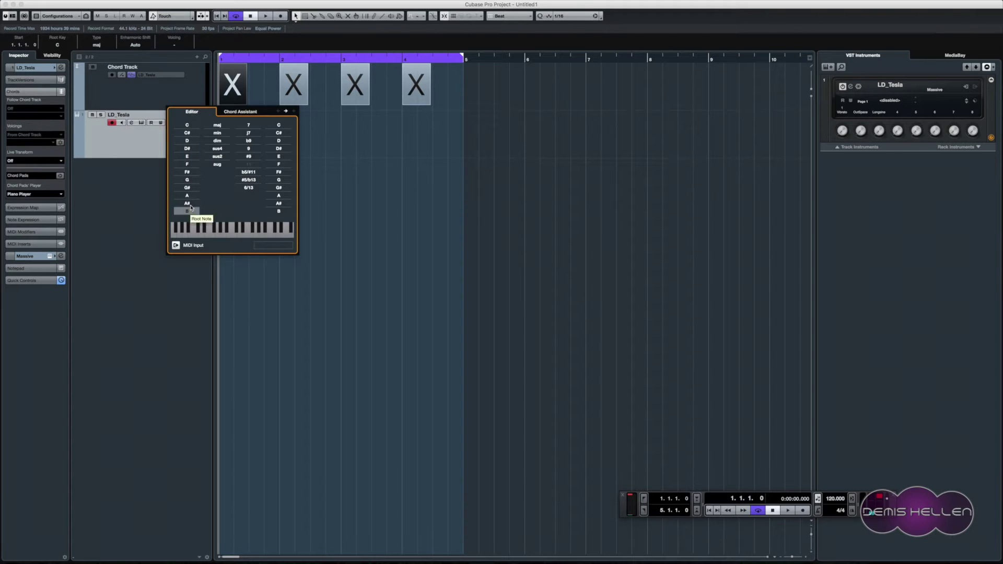
left_click(186, 165)
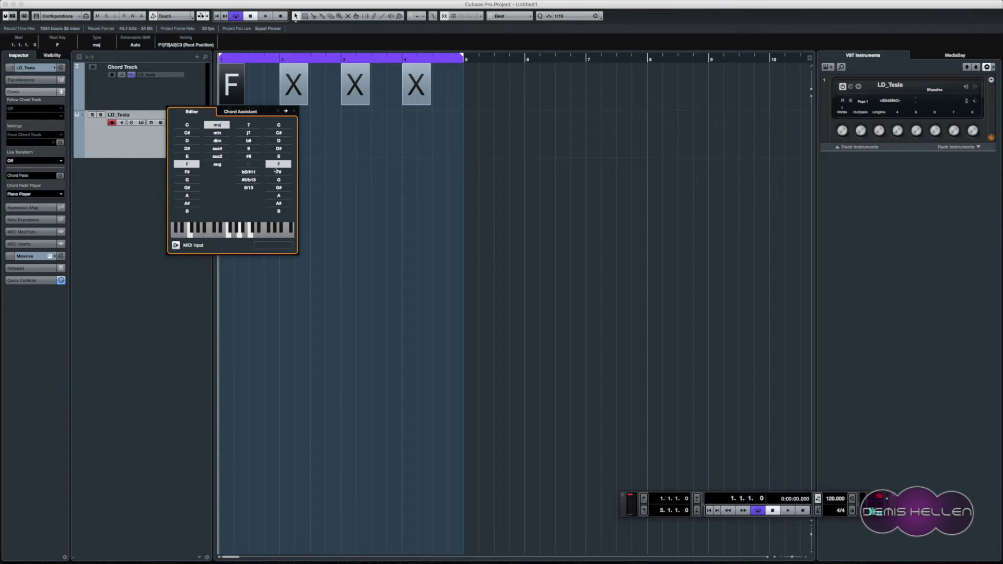
left_click(138, 197)
Set the chord event at bar 2 to A major and the one at bar 3 to C major
double_click(298, 80)
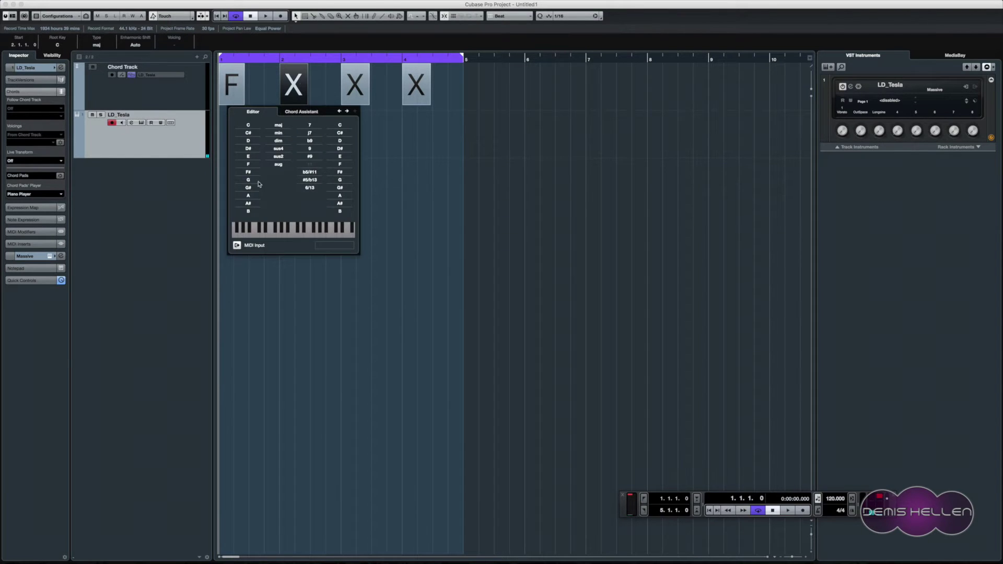
left_click(249, 198)
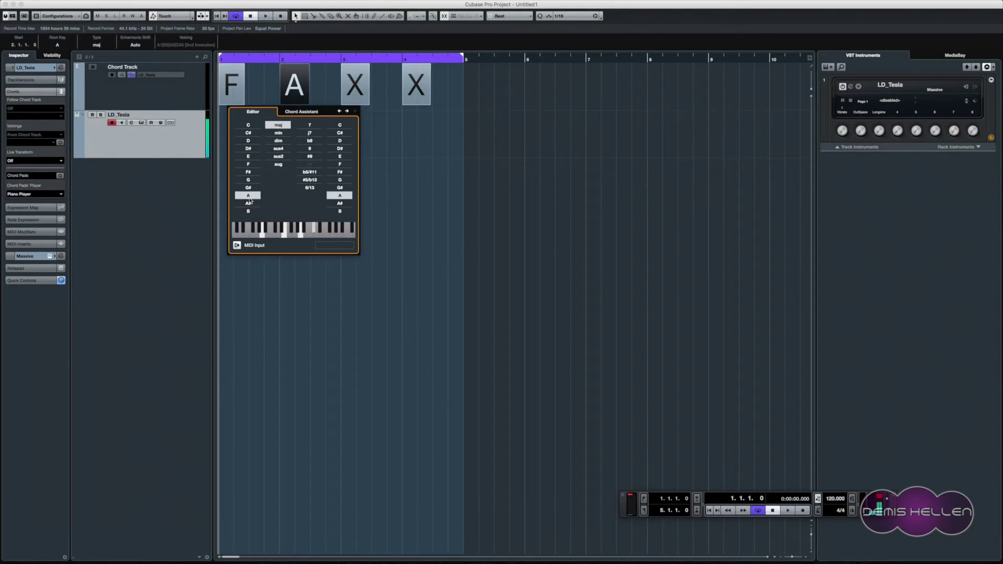
left_click(353, 88)
double_click(354, 88)
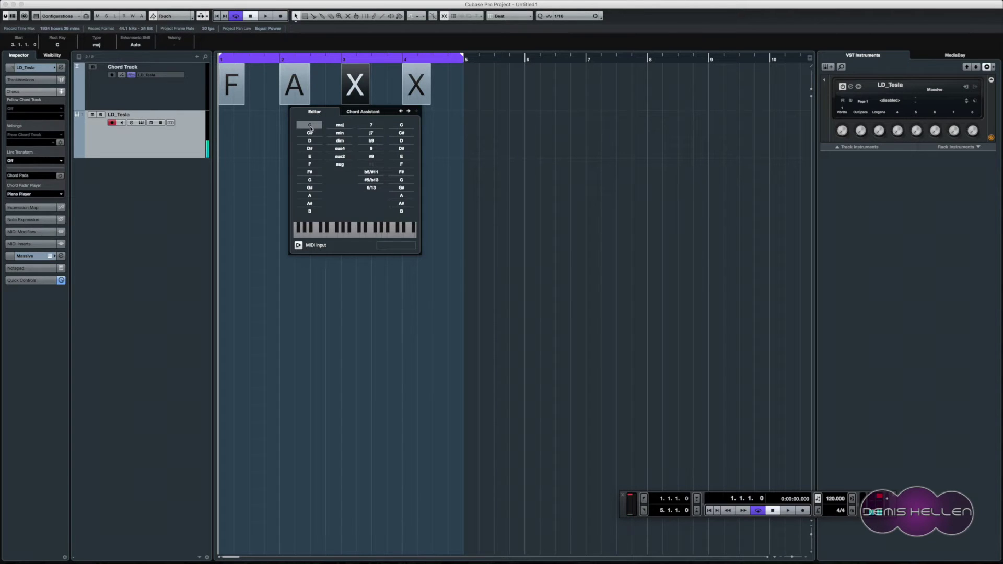
left_click(310, 127)
Set the chord event at bar 4 to E major and close the chord editor
left_click(407, 87)
double_click(407, 86)
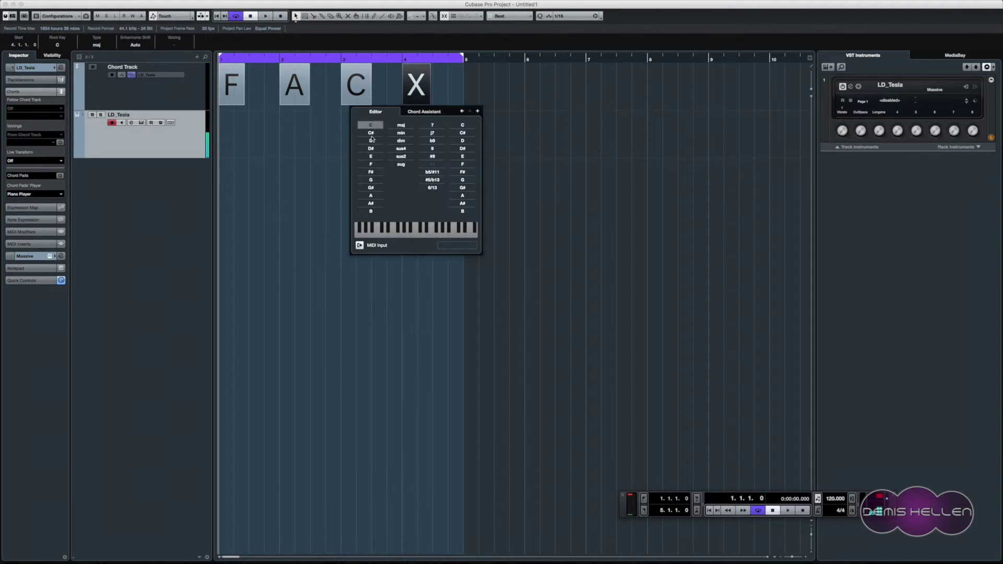
left_click(370, 156)
left_click(252, 176)
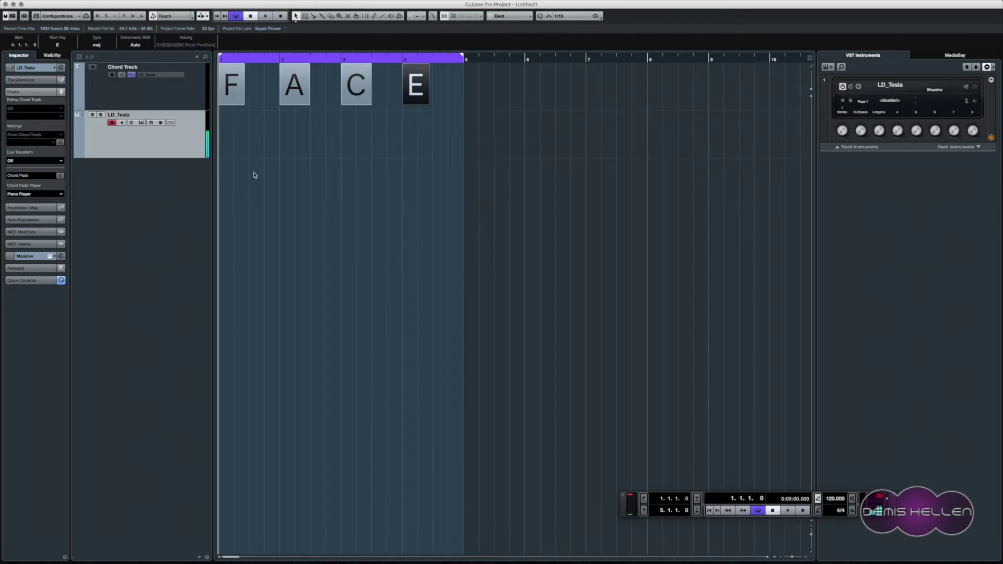
Play back the four-bar chord progression, stop it, and audition the A and F chord events individually
key("space")
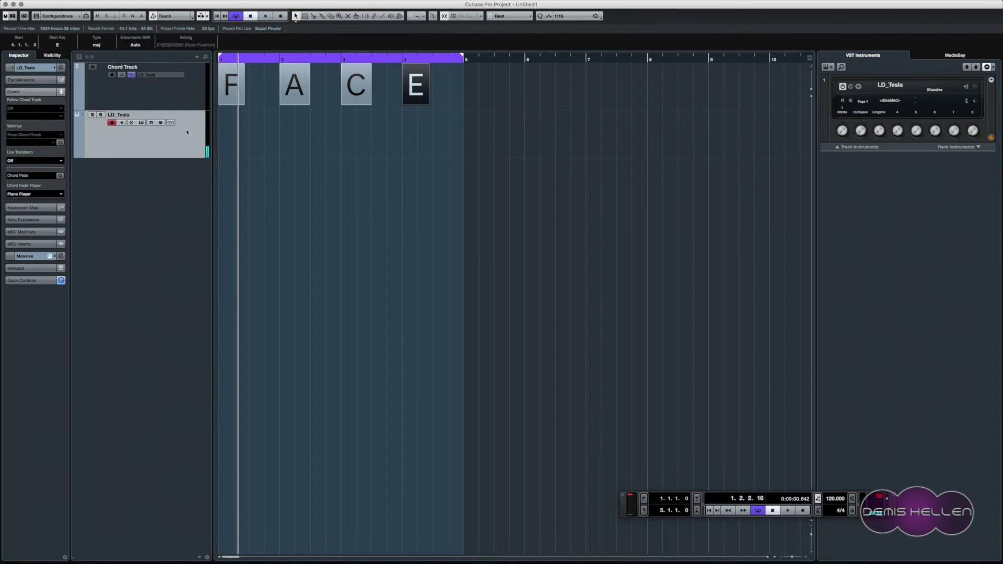
key("space")
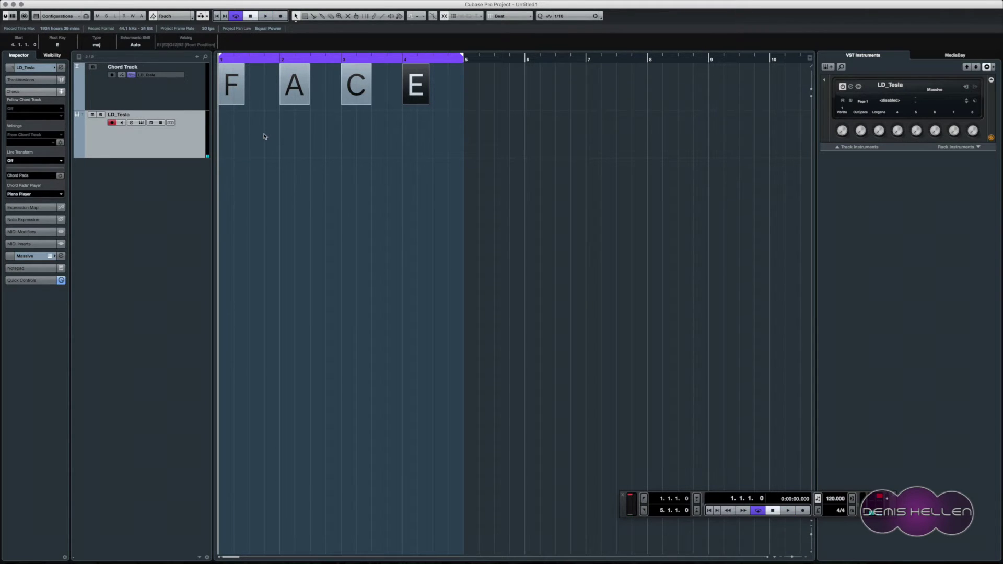
key("space")
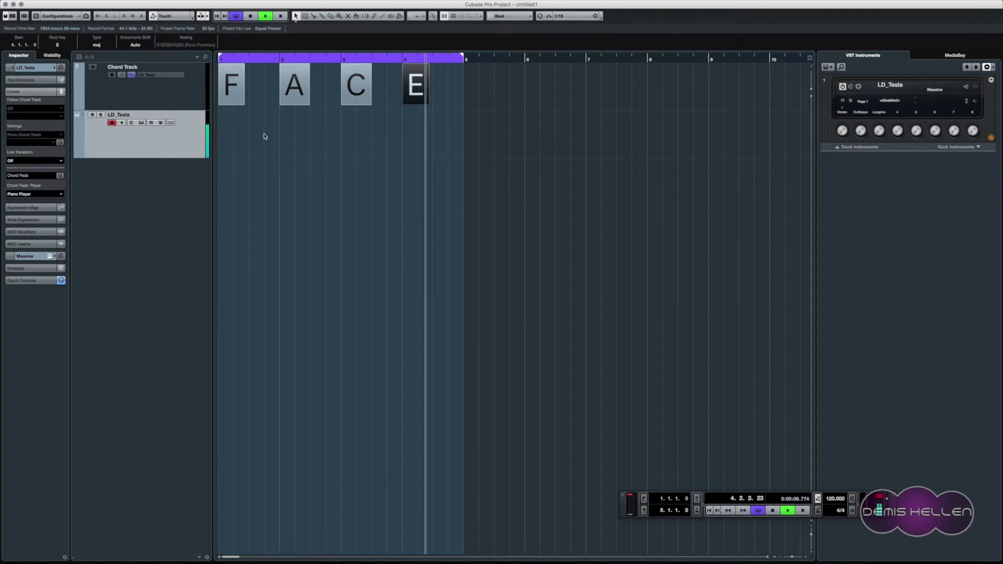
key("space")
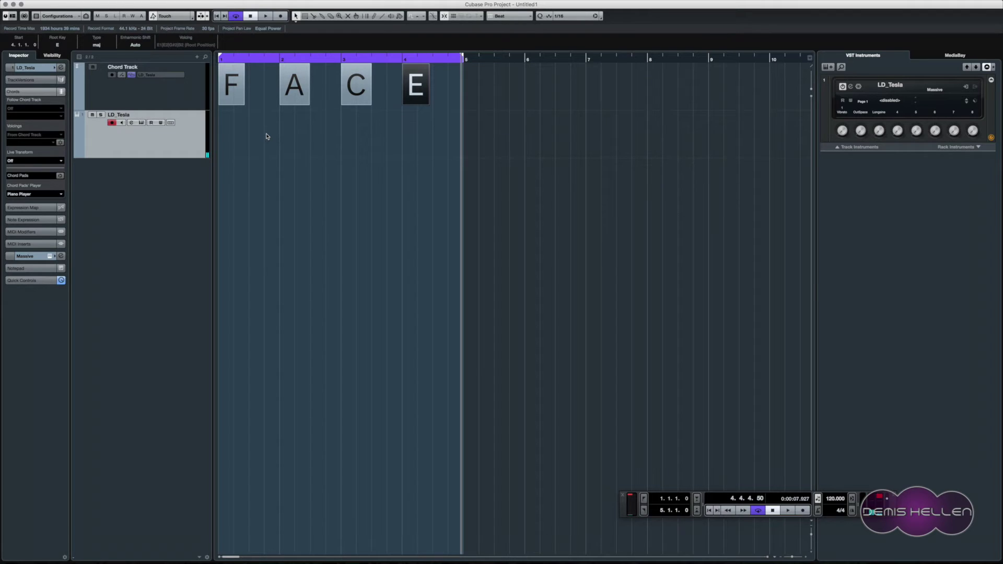
double_click(293, 92)
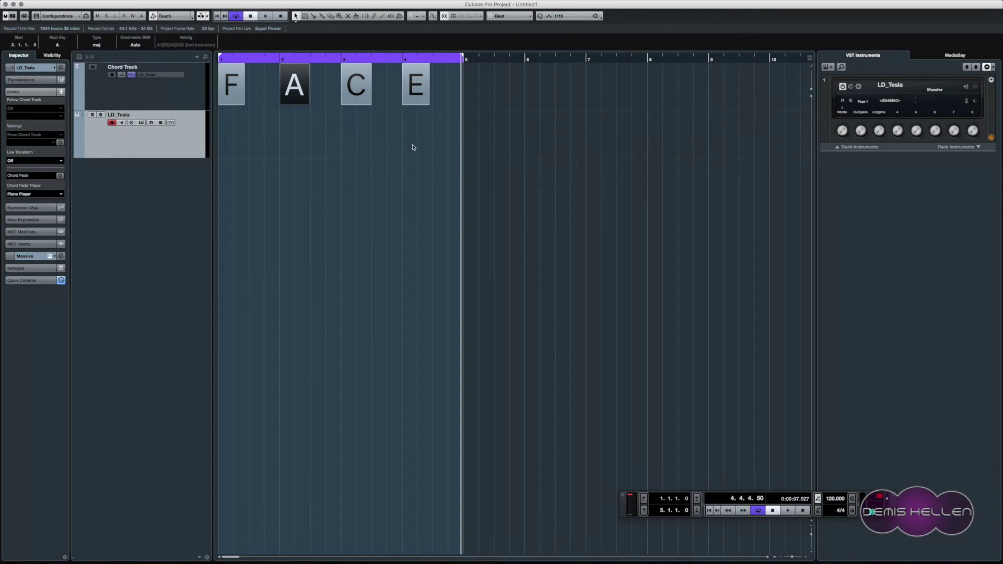
left_click(235, 92)
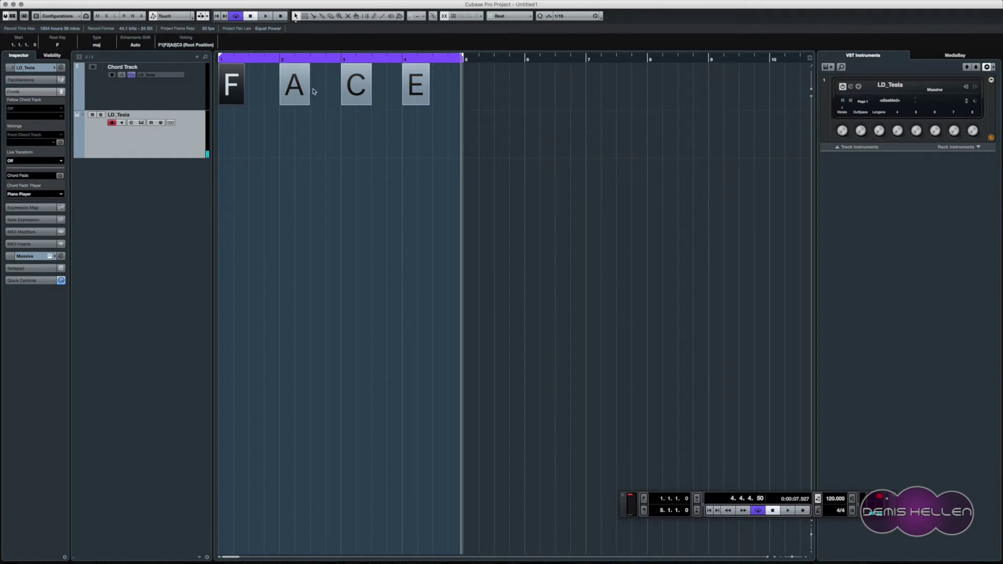
Open the Chord Assistant for the bar 2 chord event and replace the chord with the suggested Edim
double_click(291, 89)
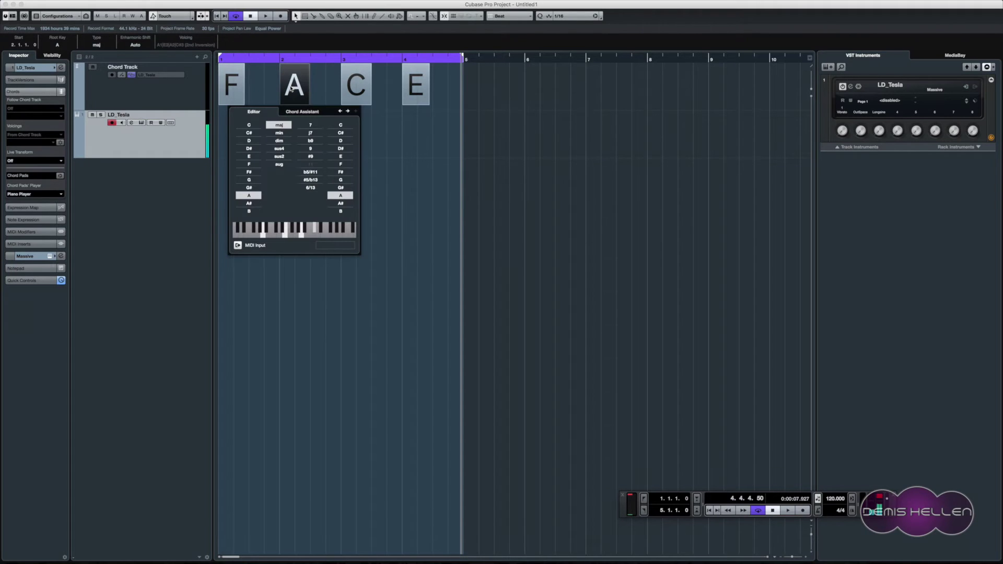
left_click(303, 112)
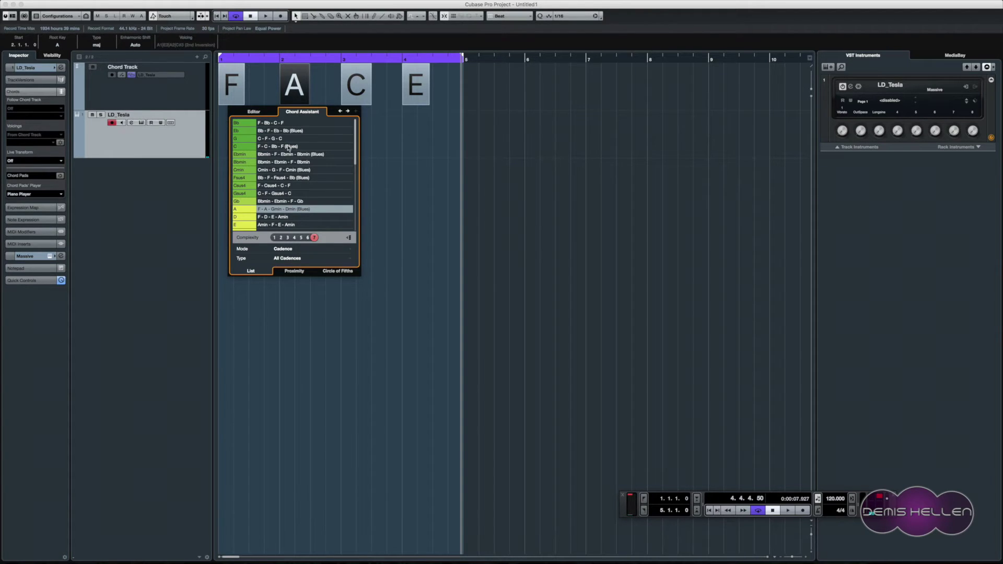
scroll(287, 148, "down", 10)
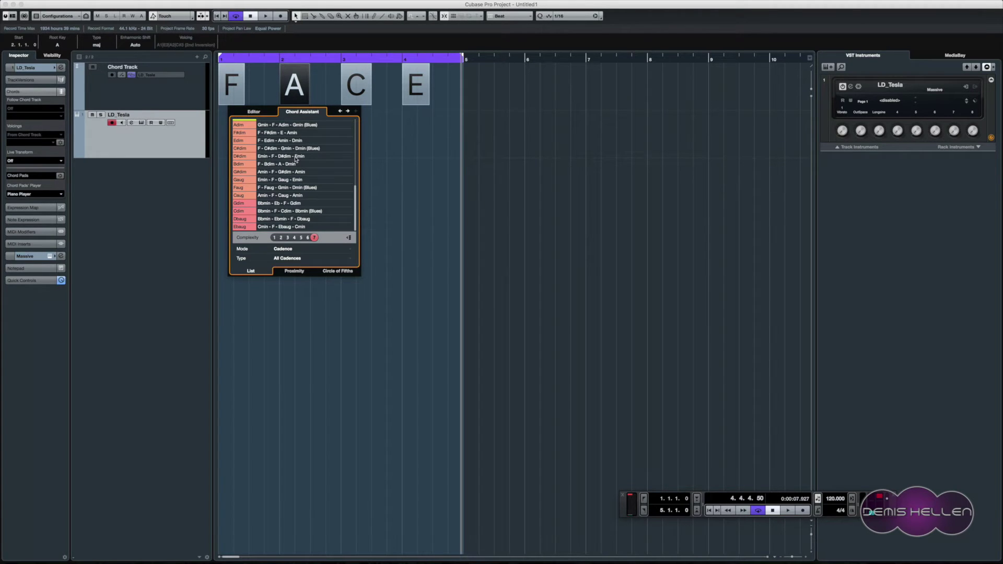
left_click(302, 142)
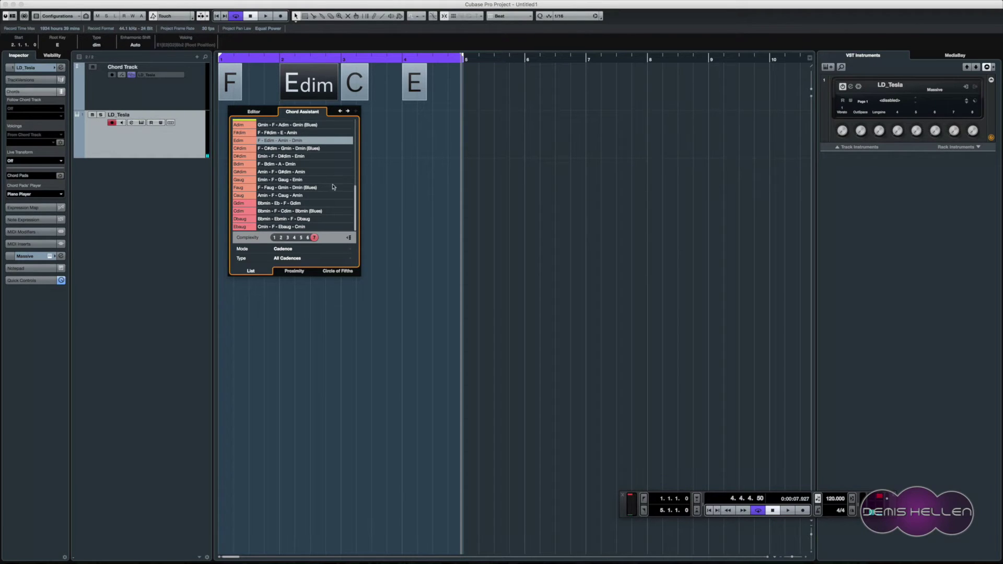
Examine the Chord Assistant's cadence suggestions for bar 2 and compare them at complexity levels 1 through 7
scroll(302, 176, "up", 10)
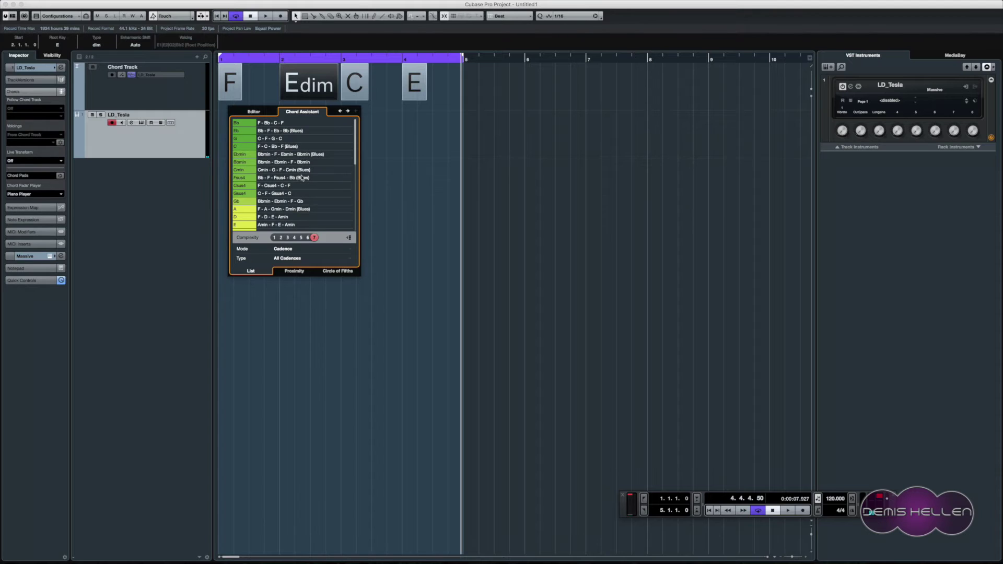
scroll(303, 182, "down", 10)
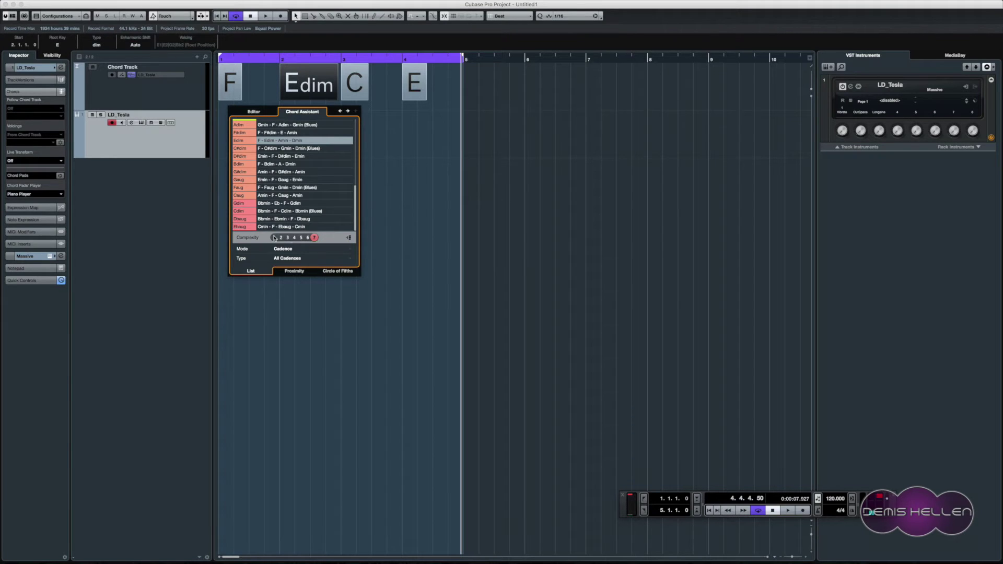
left_click(309, 239)
left_click_drag(310, 241, 268, 240)
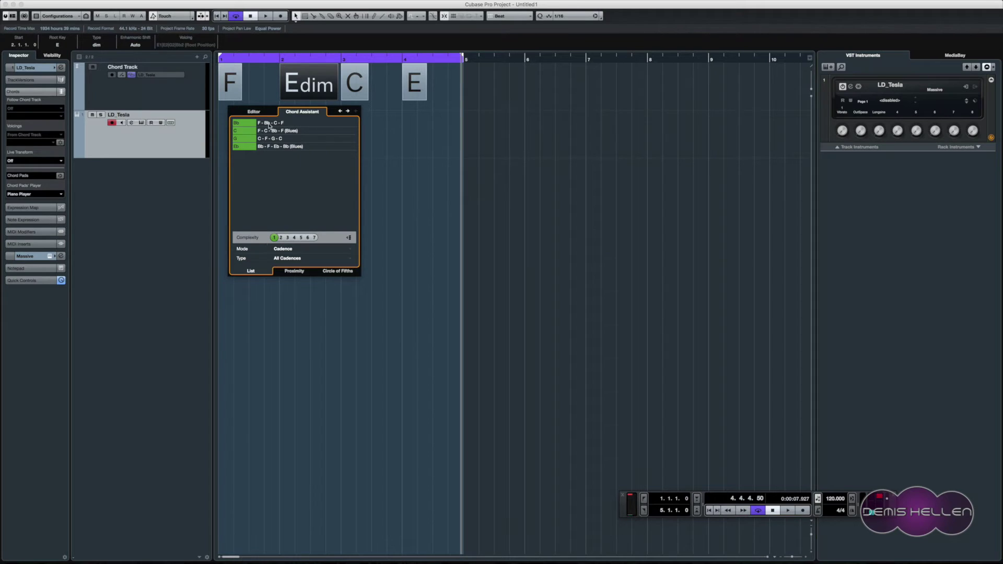
left_click(281, 238)
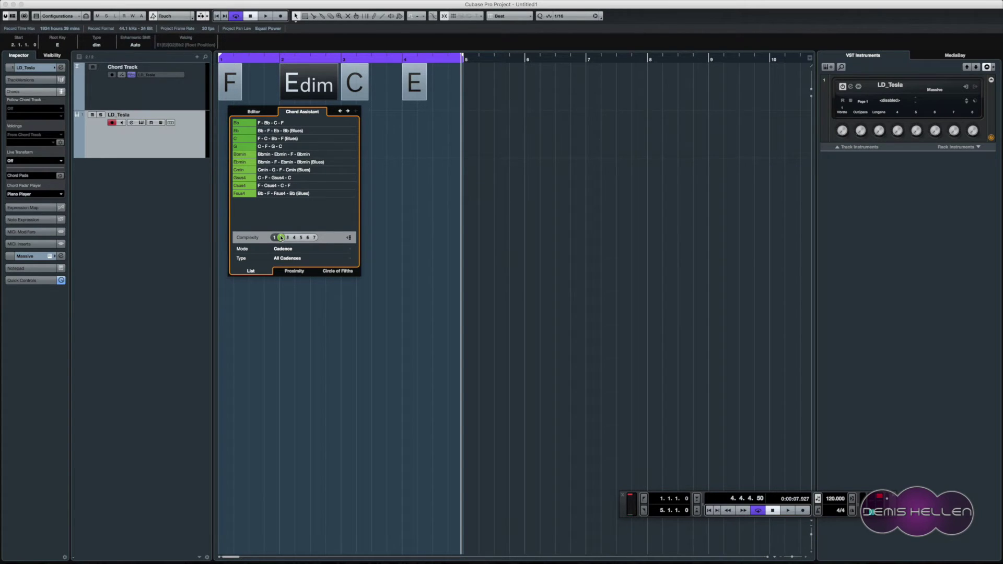
left_click(288, 238)
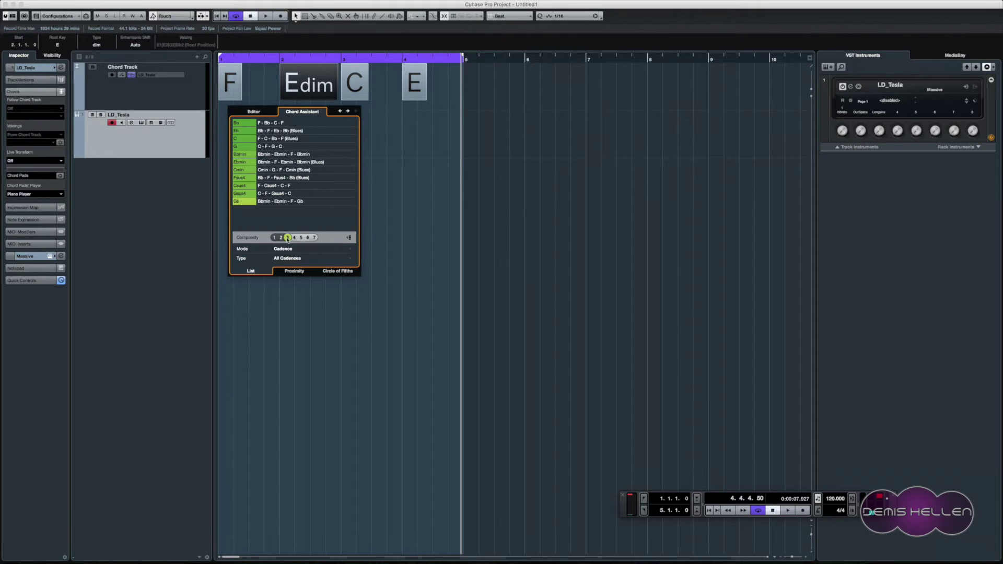
left_click(294, 238)
left_click(301, 237)
left_click(307, 237)
left_click(314, 237)
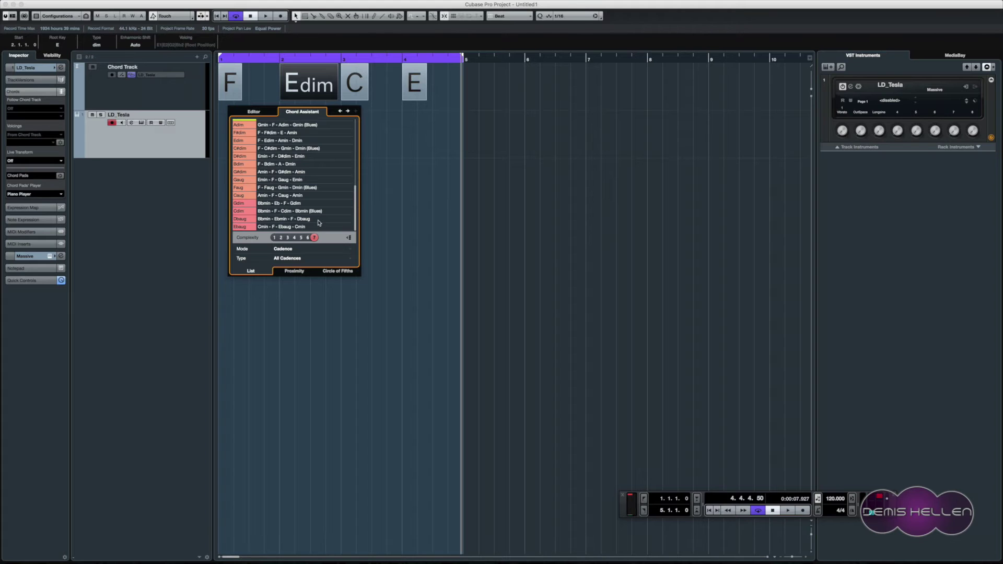
Change the bar 2 chord to Ebmin at complexity 2 and the bar 3 chord to Emin from the cadence suggestions
left_click(281, 238)
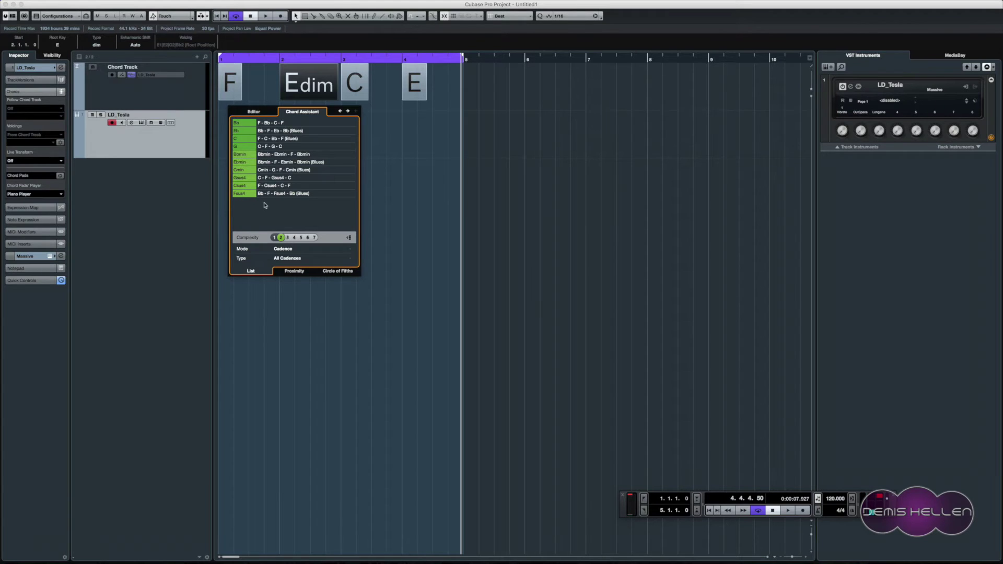
left_click(240, 164)
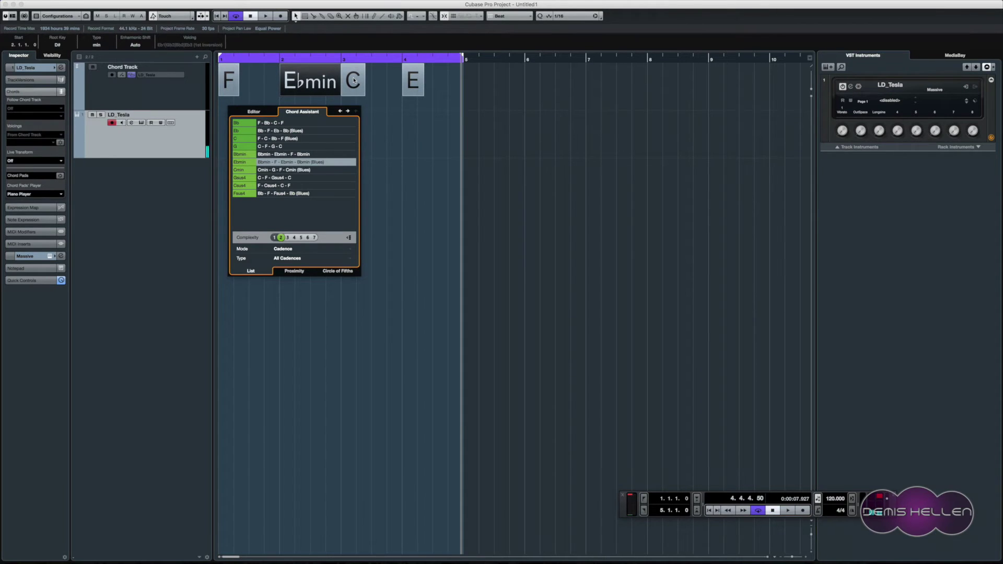
left_click(353, 80)
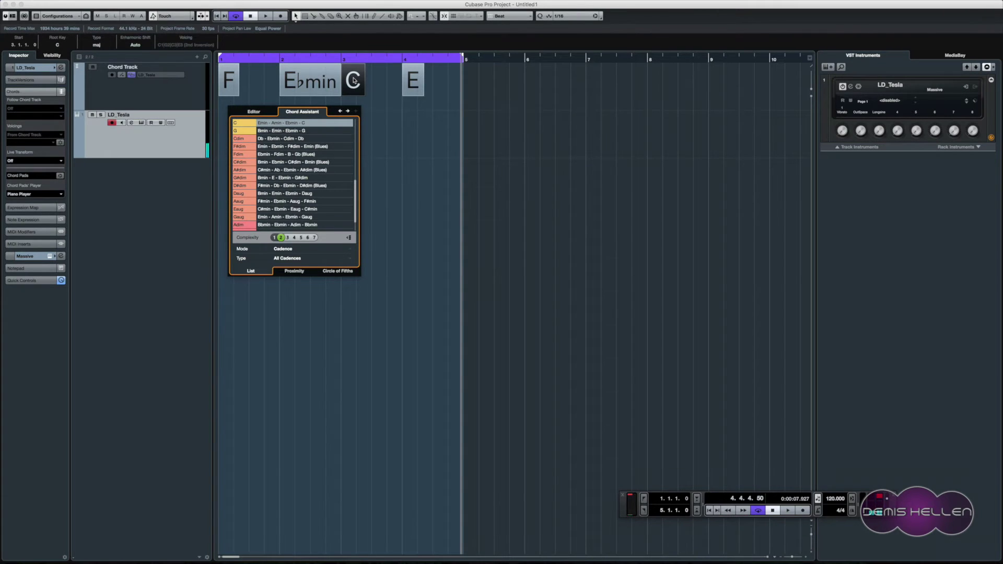
key("Left")
left_click(354, 80)
key("Up")
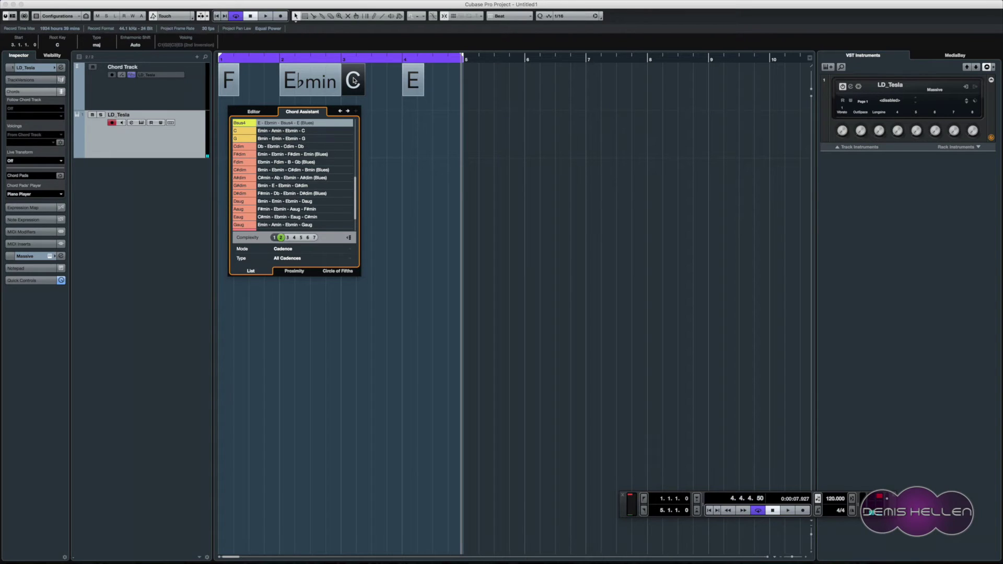
key("Up")
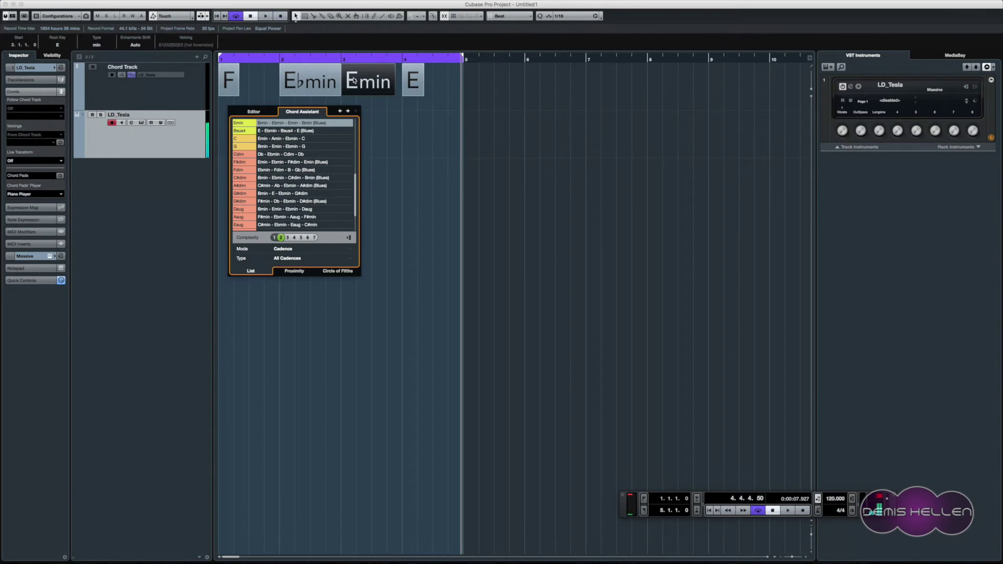
Audition the transition between the bar 2 and bar 3 chord events by switching back and forth between them
key("Left")
key("Right")
key("Left")
key("Right")
key("Left")
key("Right")
key("Left")
key("Right")
key("Left")
key("Right")
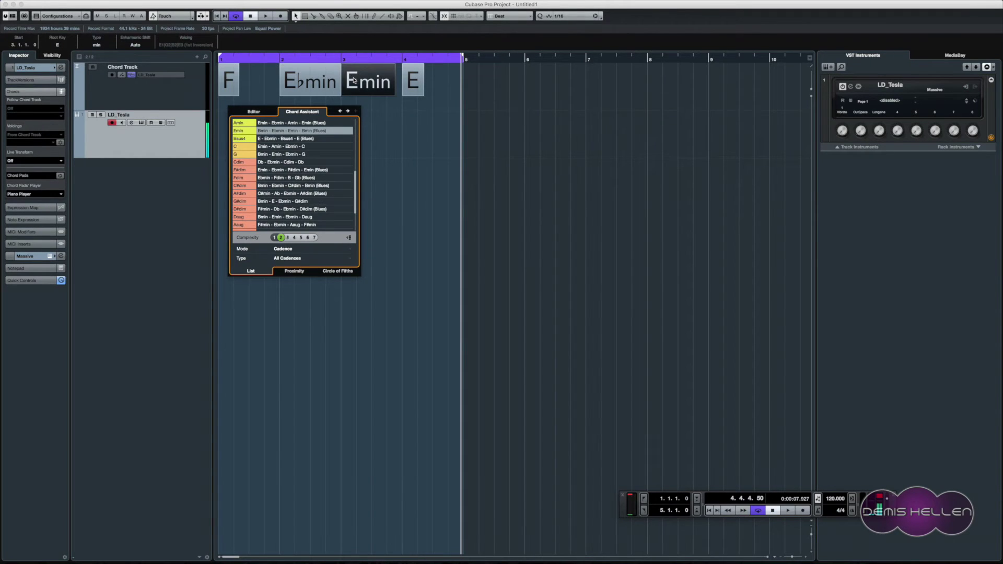
Step through the cadence suggestions for the bar 3 chord event up to F and settle on C#min
key("Up")
key("Up")
key("Up")
key("Up")
key("Up")
key("Up")
key("Up")
key("Up")
key("Up")
key("Up")
key("Up")
key("Up")
key("Up")
key("Up")
key("Up")
key("Up")
key("Up")
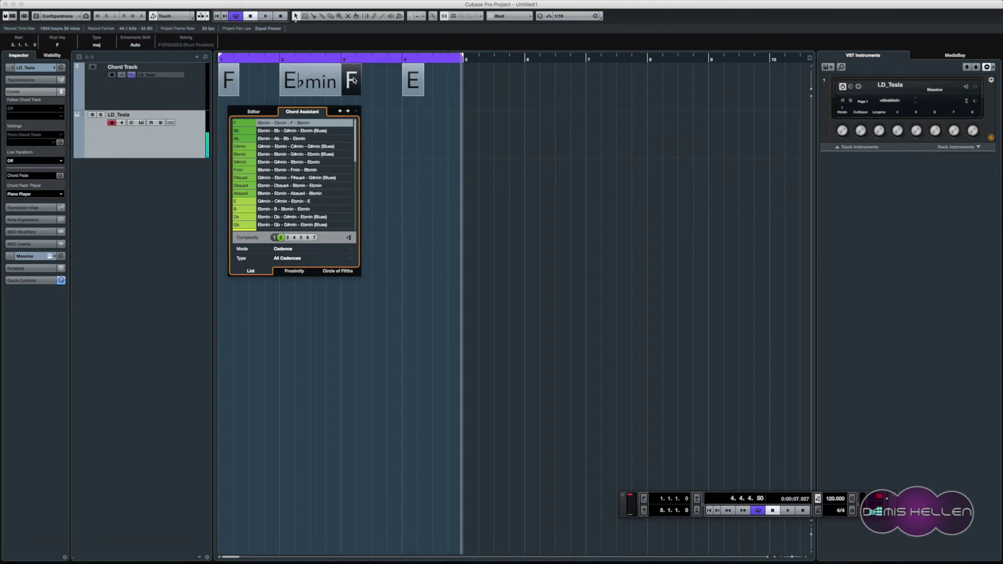
key("Down")
key("Down")
key("Down")
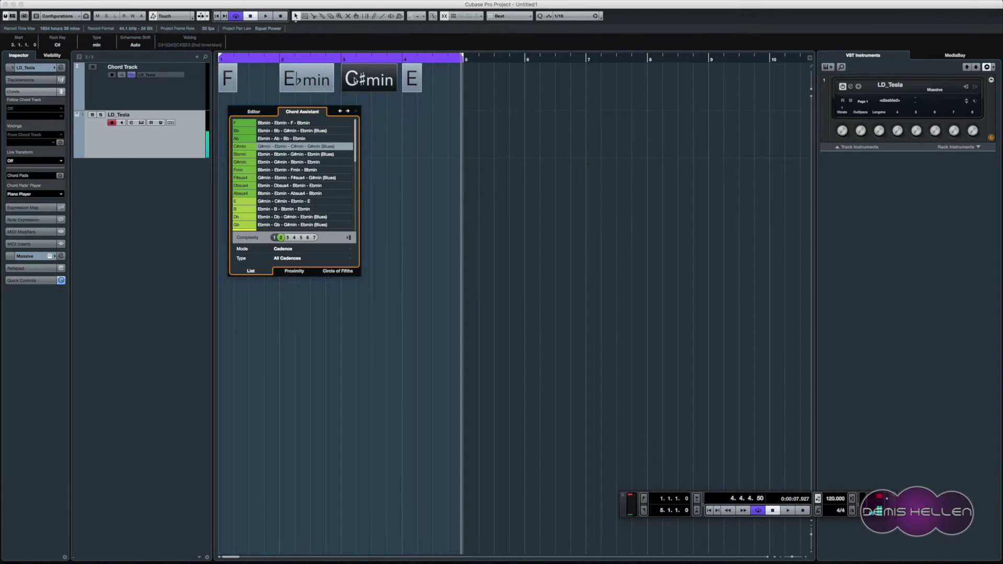
Set the bar 4 chord event to the suggested Ab in the Chord Assistant with complexity at 2
left_click(401, 77)
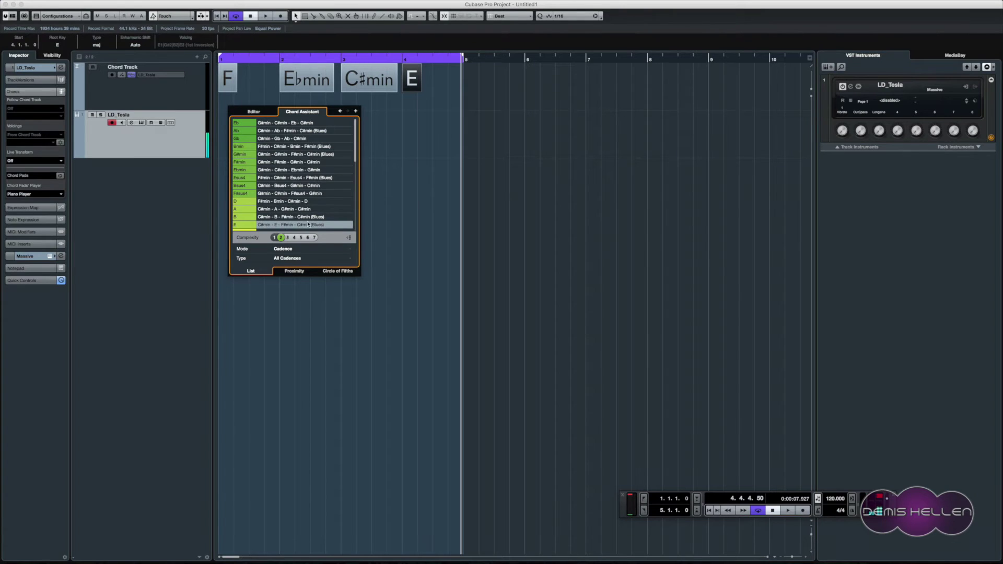
left_click(287, 237)
left_click(281, 238)
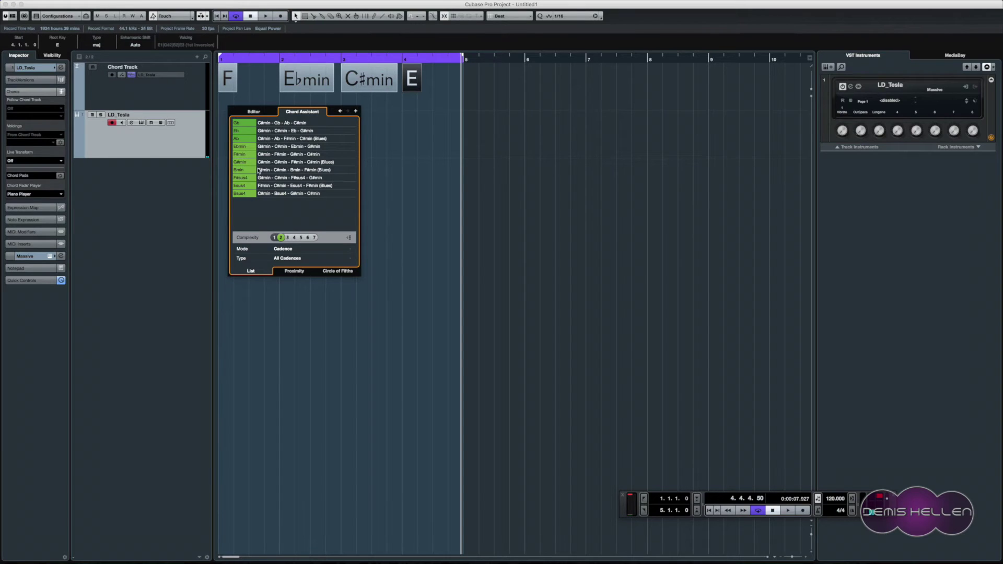
left_click(277, 140)
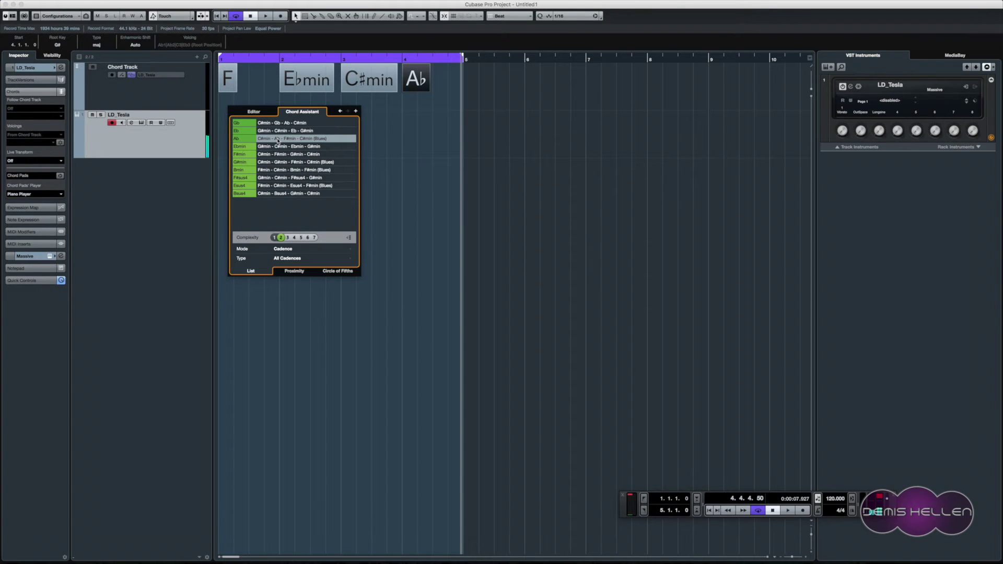
Audition the four chord events by moving back and forth through the progression, ending on the bar 1 chord
key("Left")
key("Left")
key("Left")
key("Right")
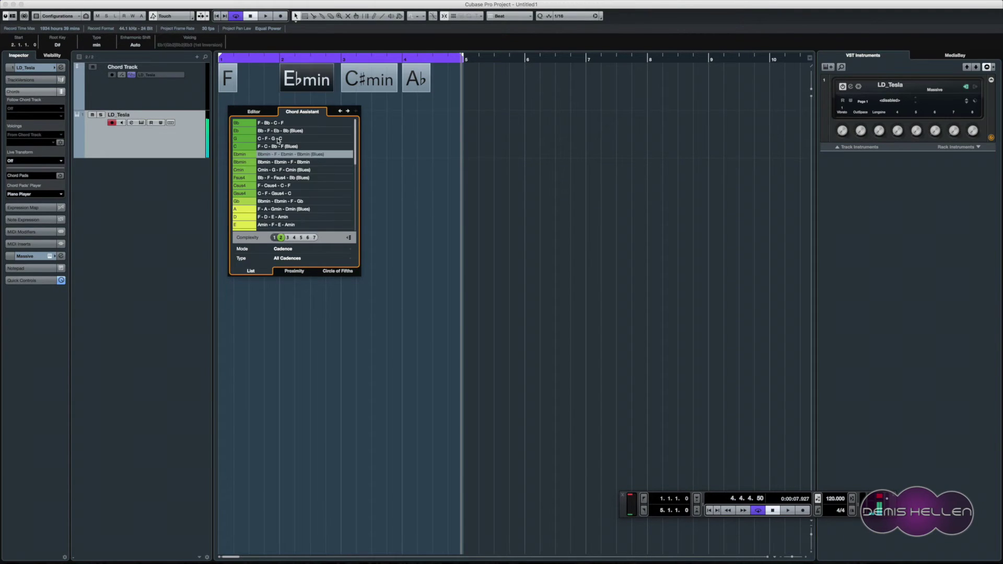
key("Right")
key("Left")
key("Right")
key("Left")
key("Left")
key("Right")
key("Right")
key("Right")
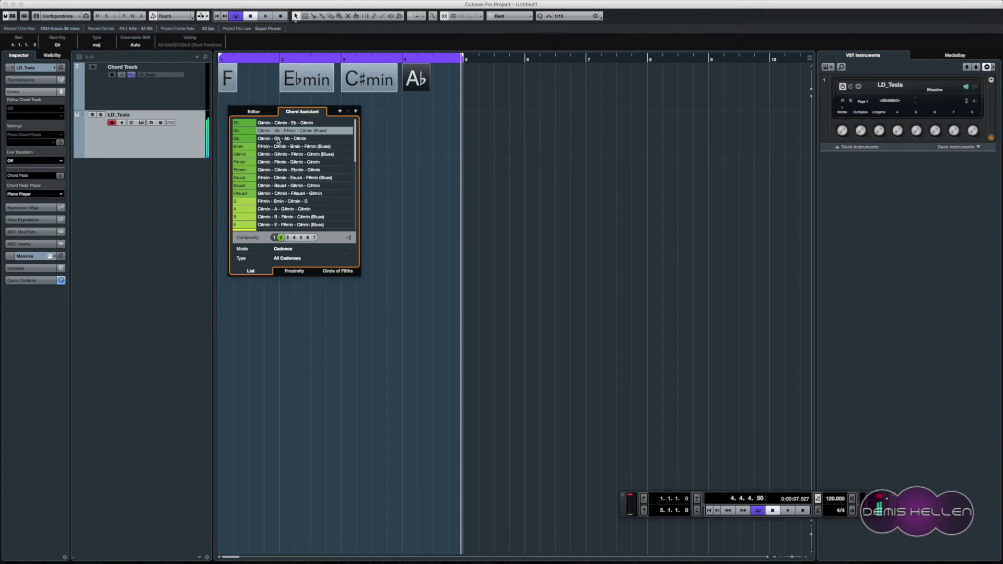
key("Left")
key("Left")
key("Left")
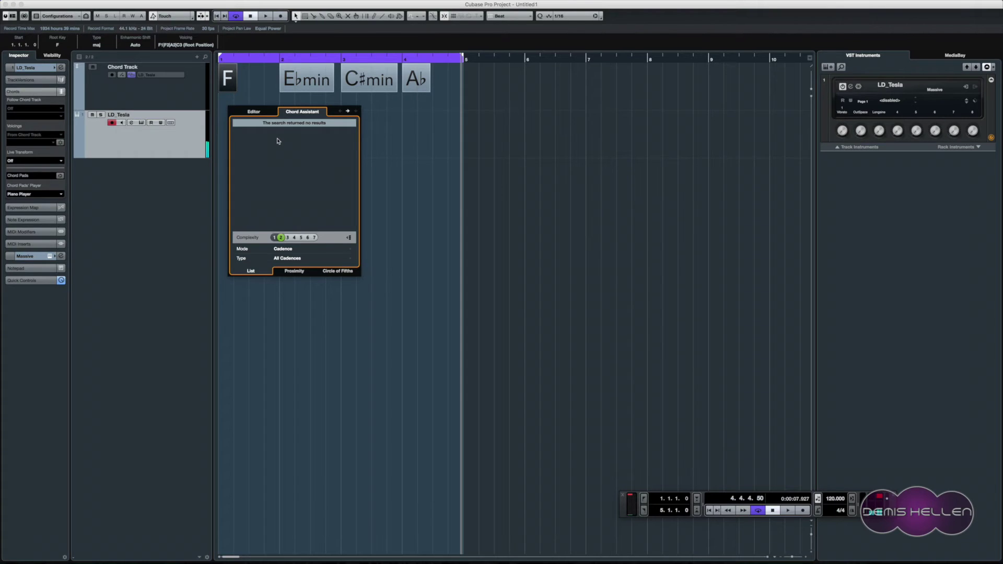
Reopen the Chord Assistant for bar 2, change the chord to Eb, and audition it against the bar 1 chord
left_click(300, 76)
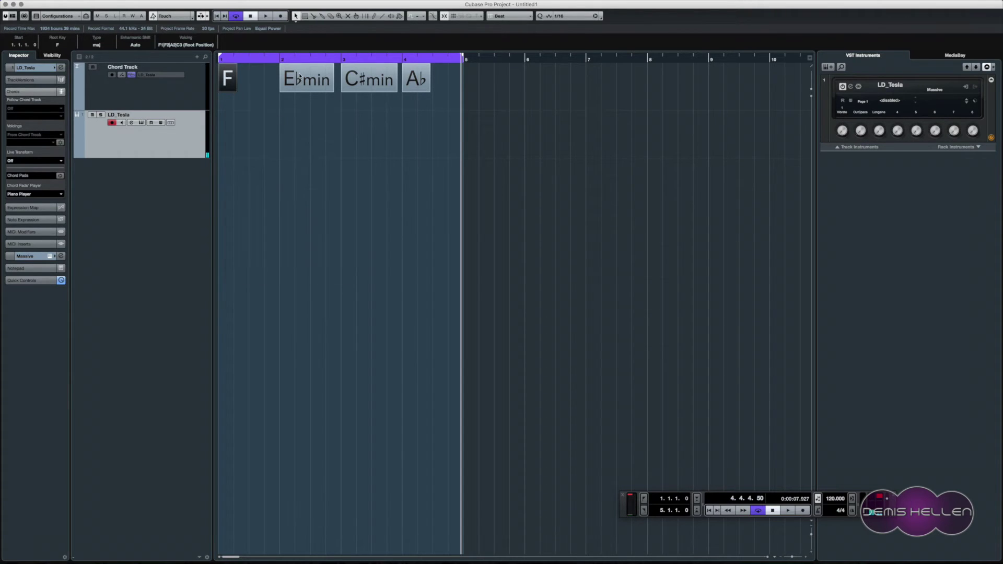
double_click(317, 80)
left_click(317, 80)
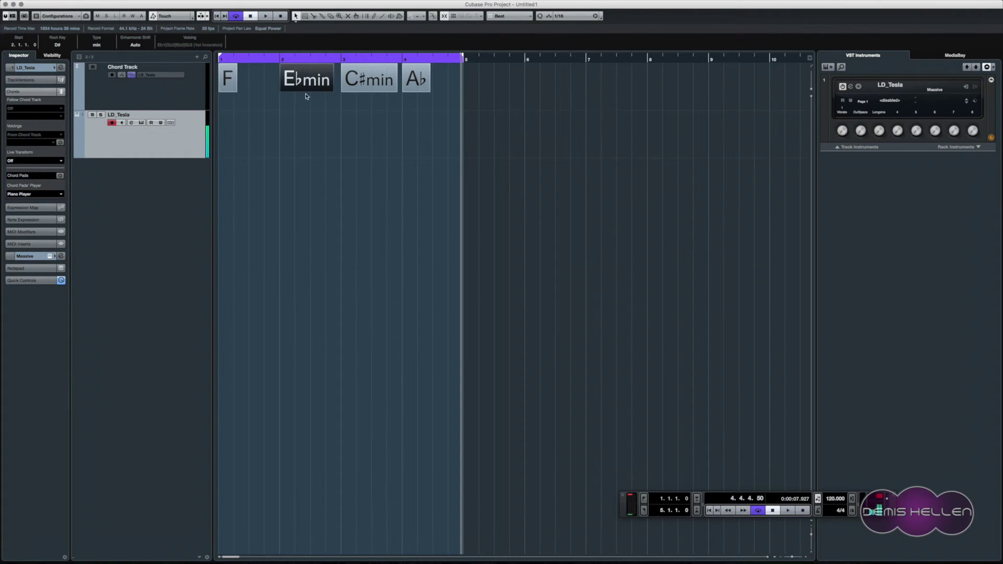
double_click(306, 81)
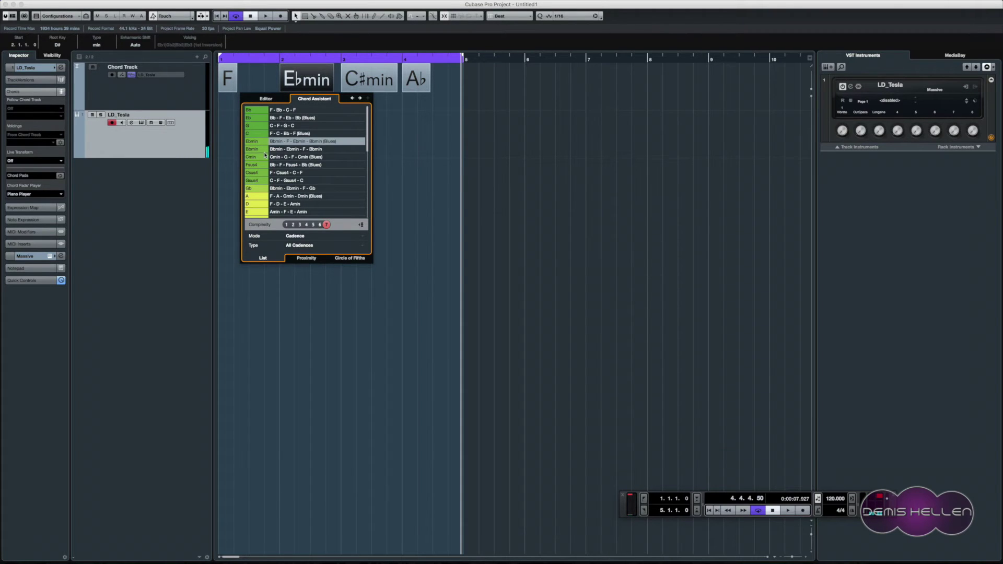
left_click(255, 118)
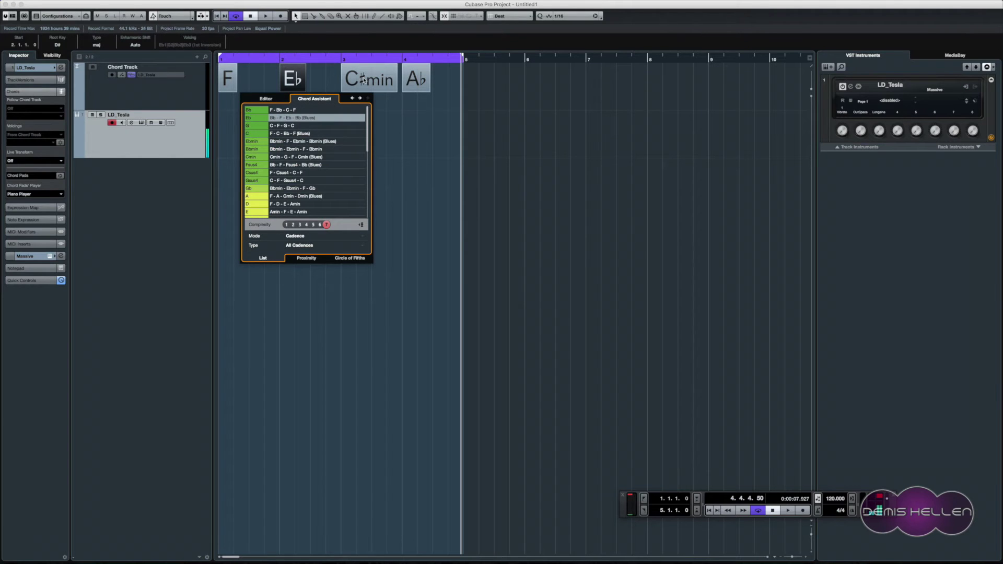
key("Left")
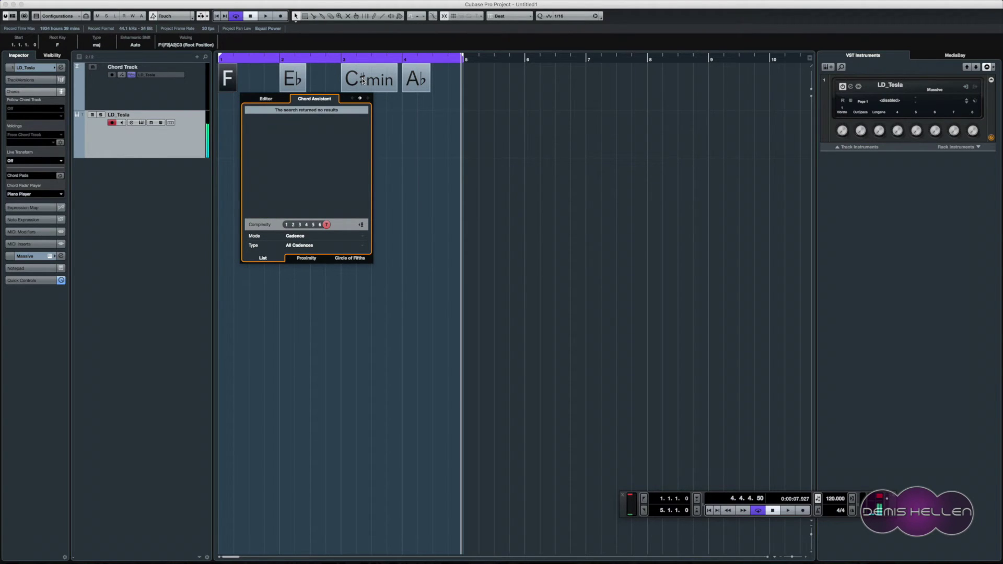
key("Right")
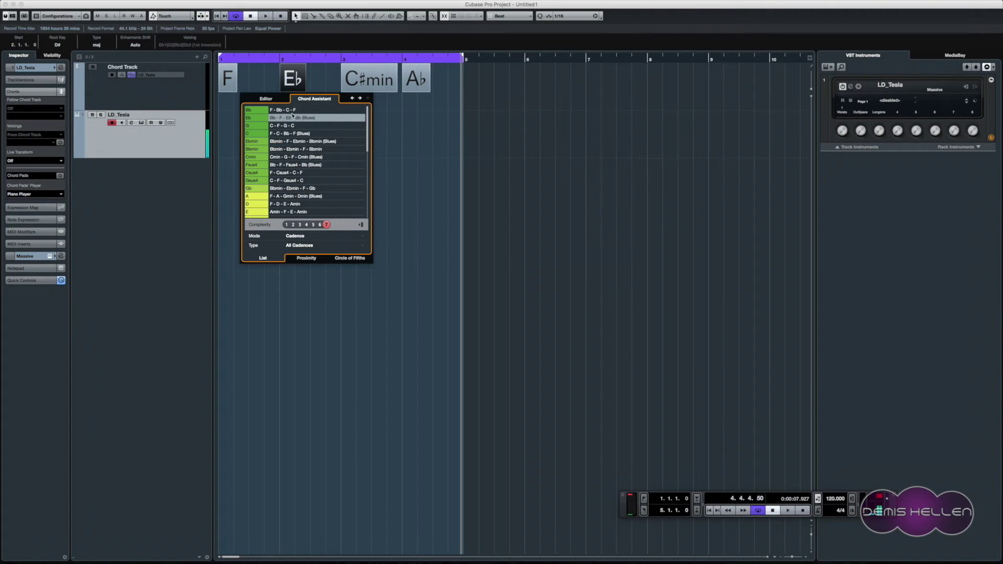
Set the bar 2 chord event to the suggested G and audition it against the bar 1 chord
left_click(283, 126)
key("Left")
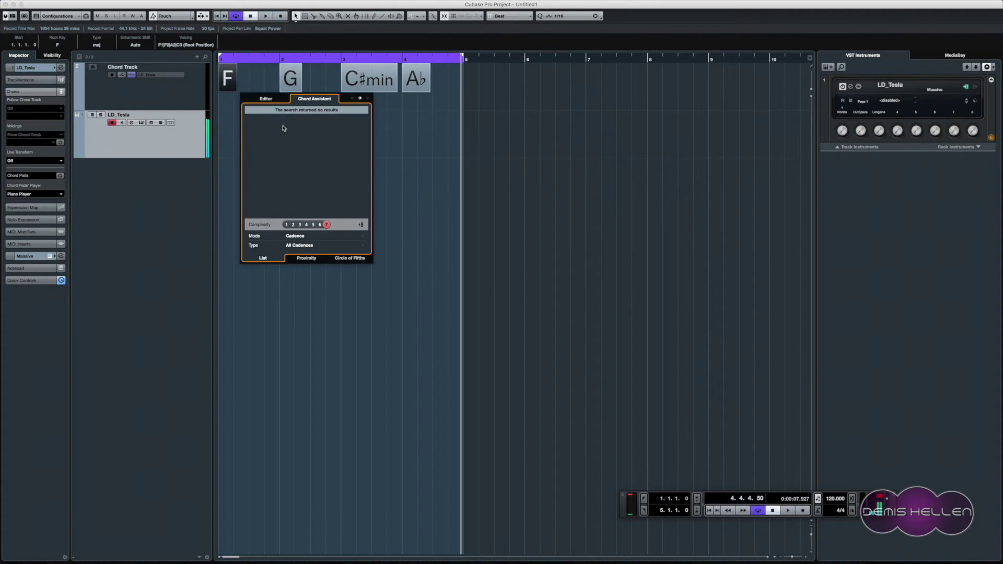
key("Right")
Set the bar 3 chord event to the suggested Cmin and audition it with the two preceding chords
left_click(355, 84)
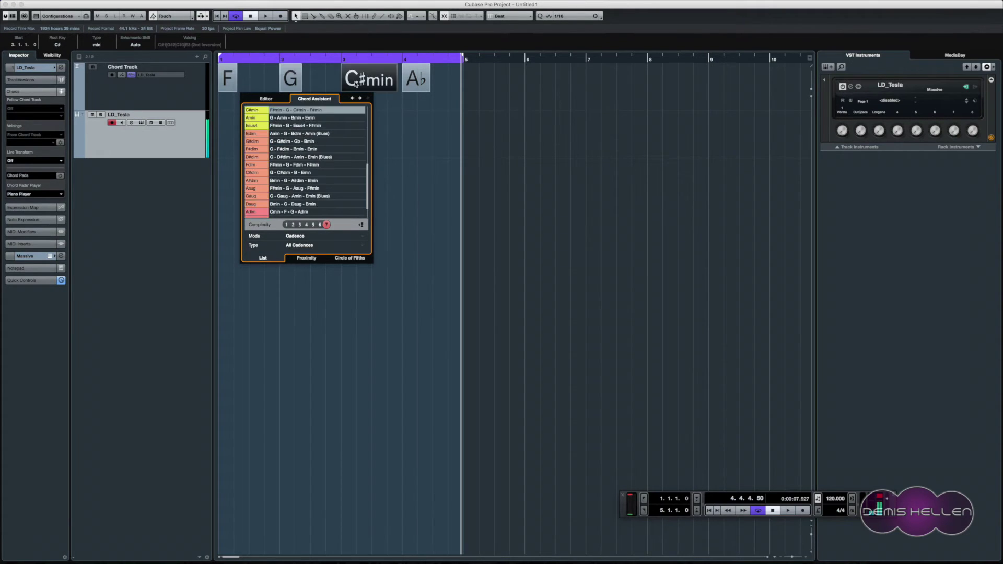
key("Left")
key("Right")
scroll(271, 129, "up", 10)
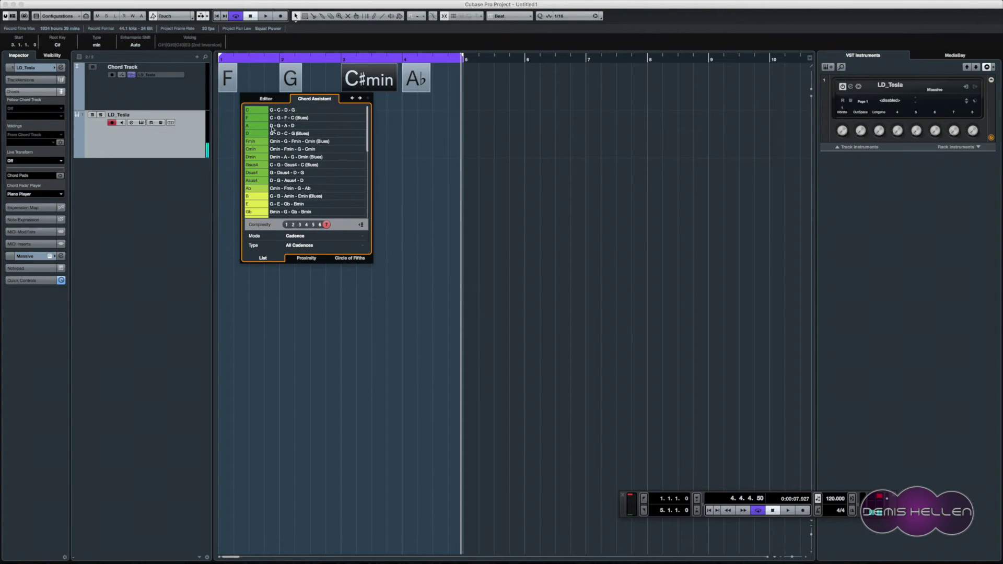
left_click(286, 150)
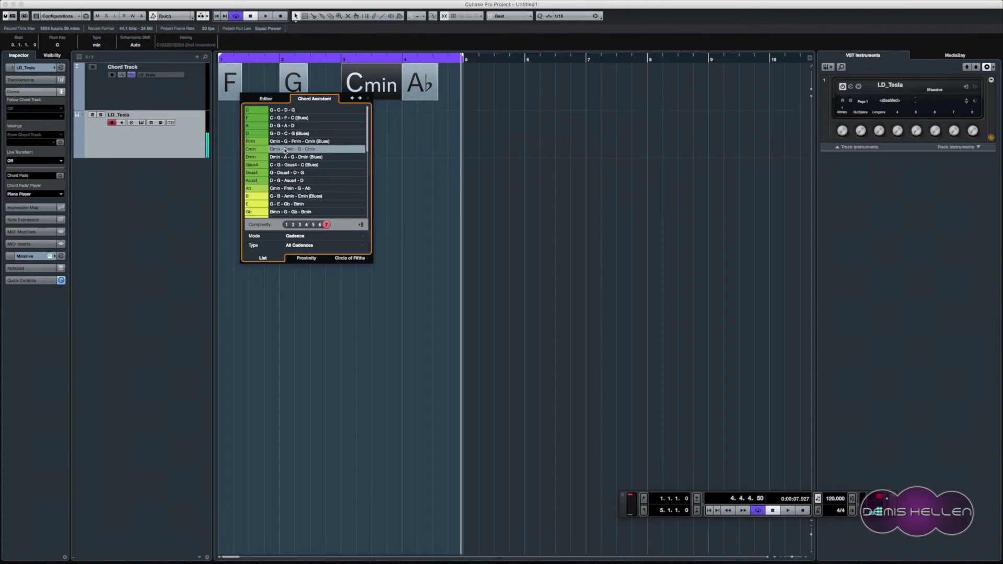
key("Left")
key("Left")
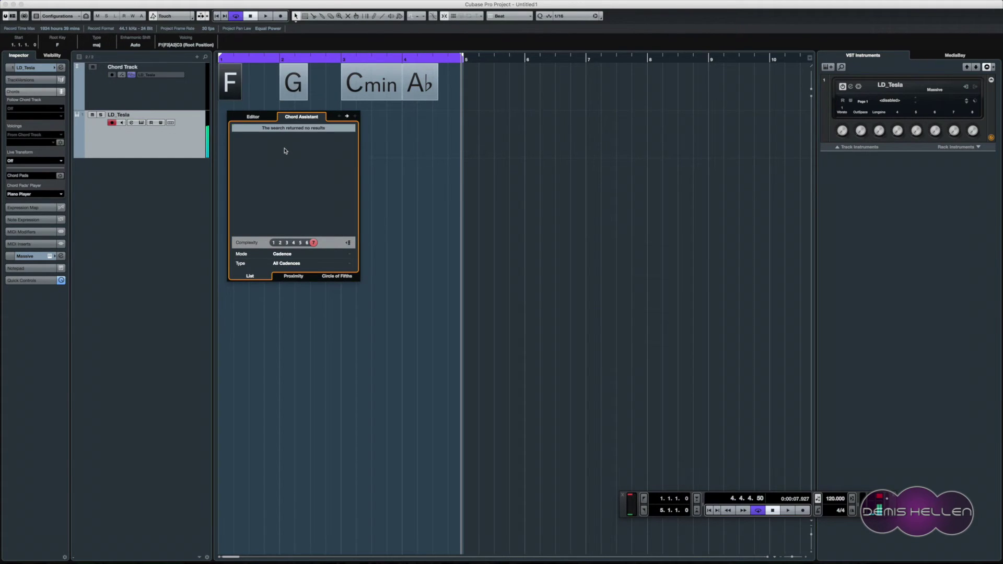
Audition the chord events through to bar 4, close the Chord Assistant, and play back the four-bar progression
key("Right")
key("Right")
key("Right")
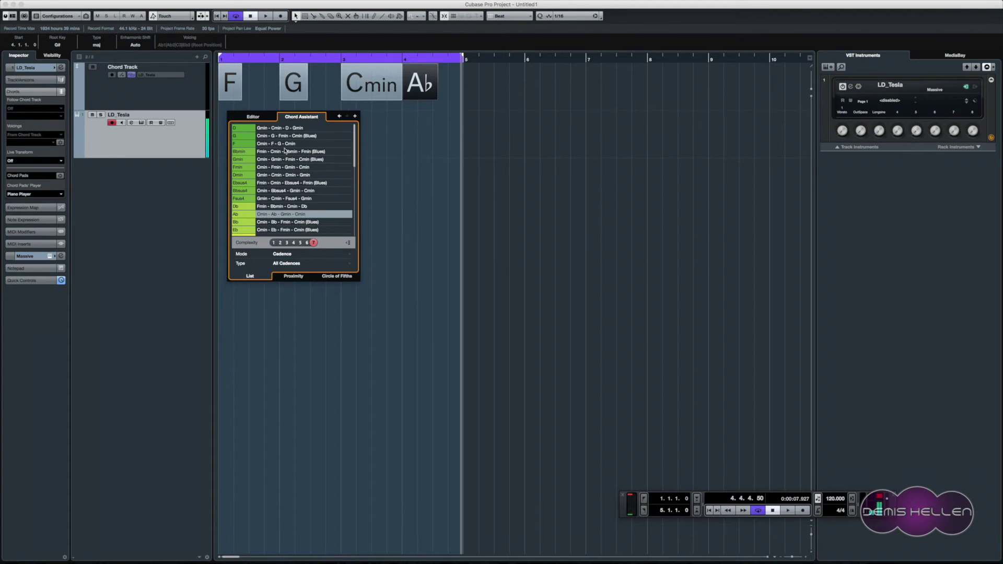
left_click(401, 162)
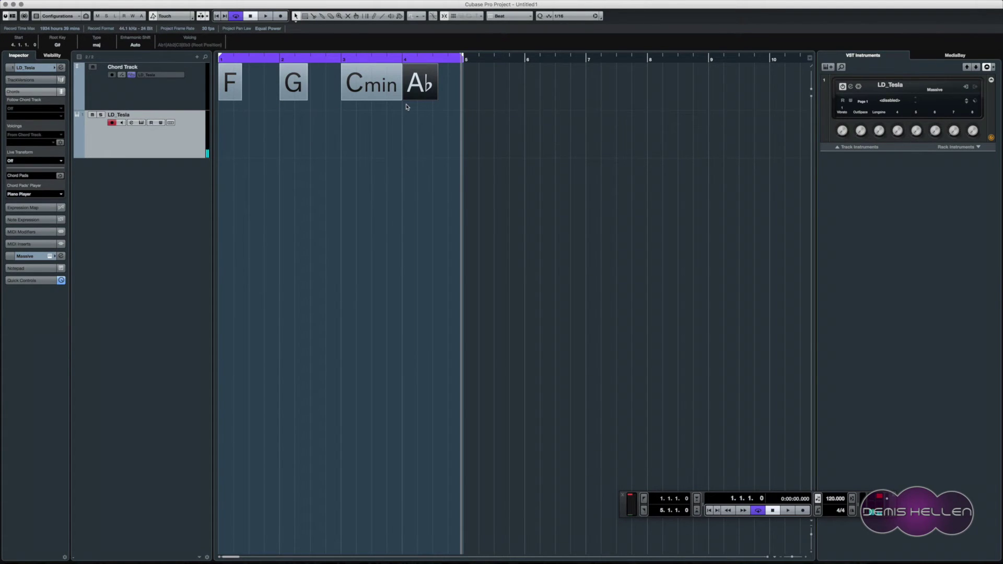
key("space")
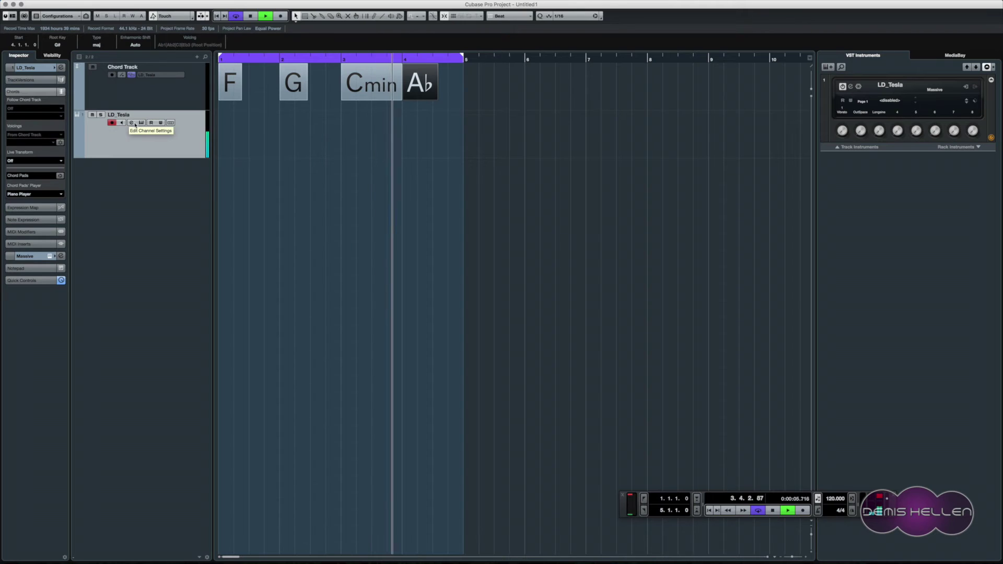
key("space")
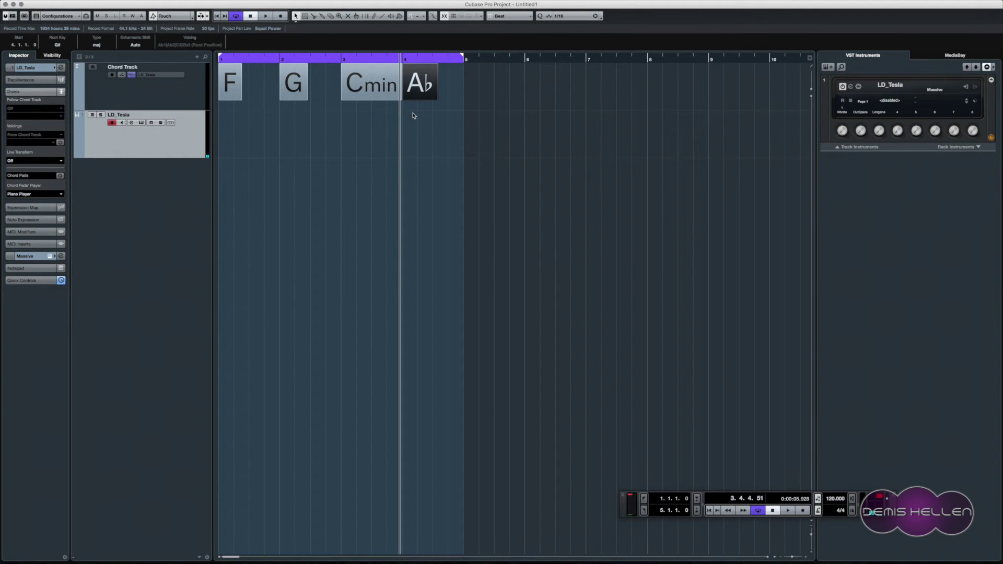
Copy the F, G, Cmin and Ab chord events to just after the start of bar 5 on the chord track
left_click_drag(415, 115, 480, 86)
left_click(480, 86)
left_click_drag(730, 137, 512, 87)
left_click_drag(442, 119, 224, 79)
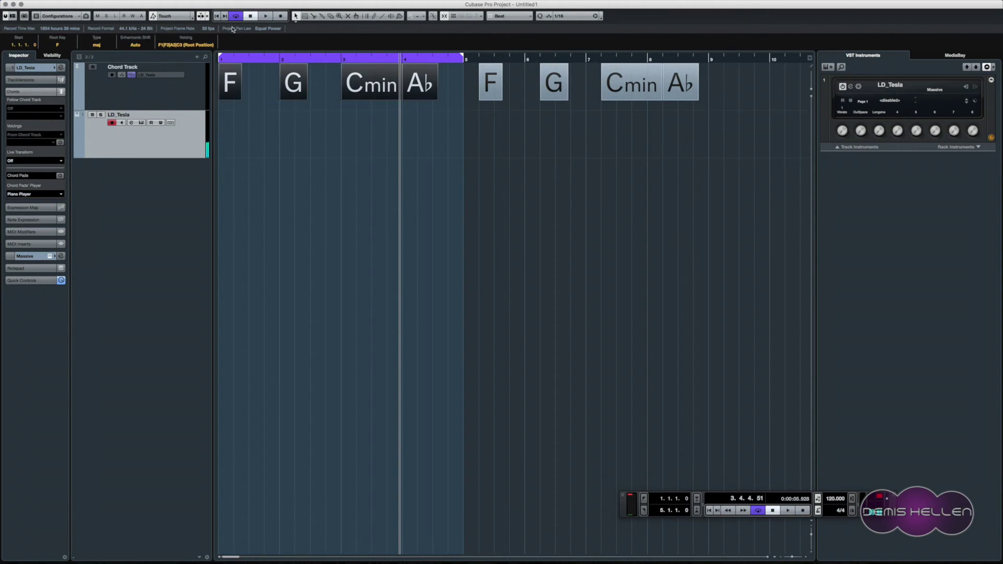
left_click(250, 133)
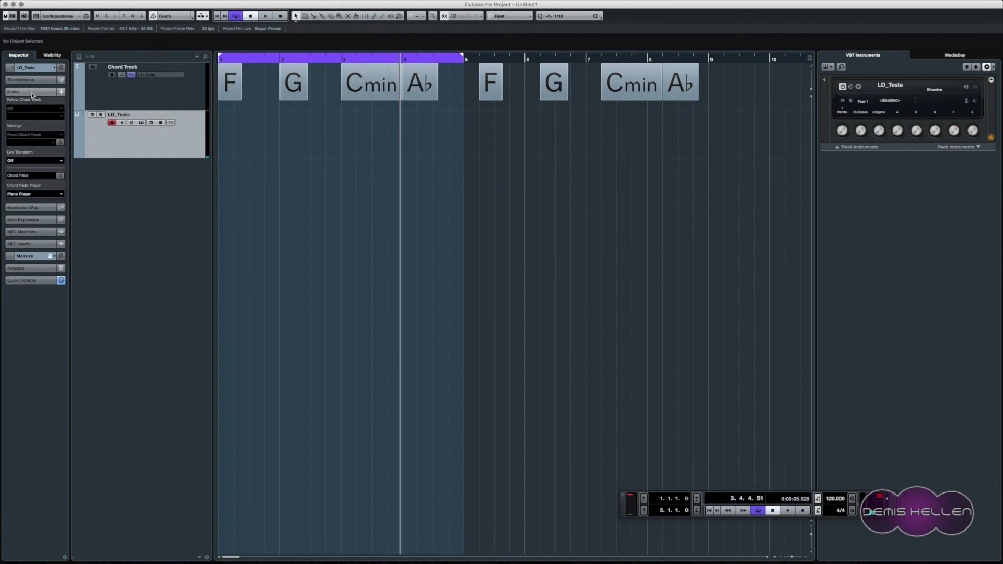
Show the chord track's TrackVersions and create a new empty version
left_click(149, 102)
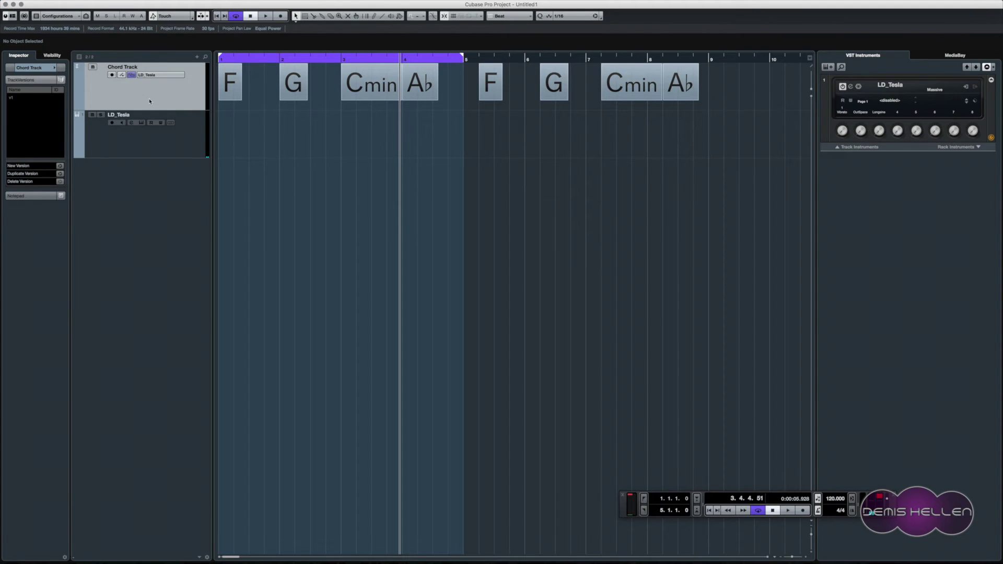
left_click(28, 81)
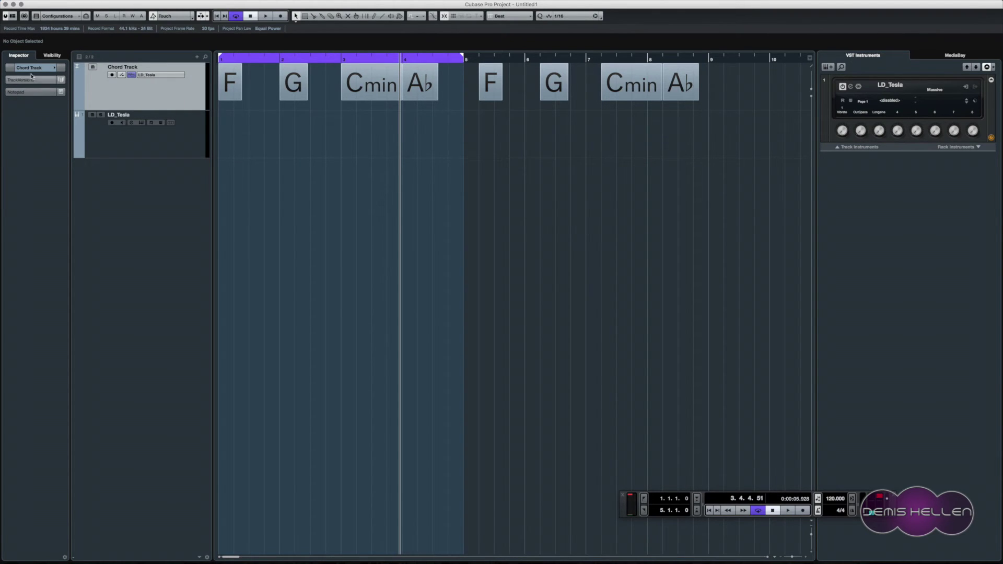
left_click(30, 68)
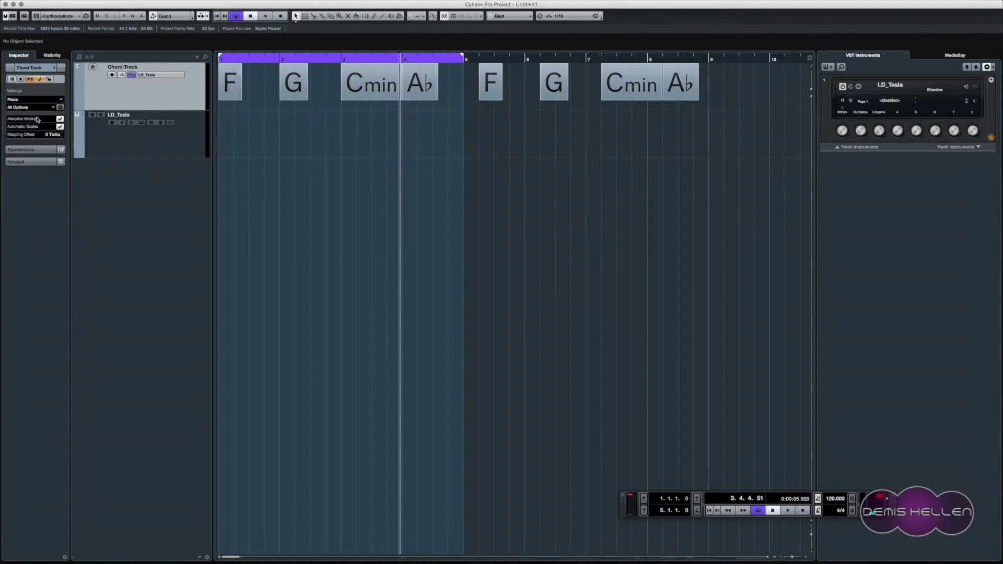
left_click(26, 151)
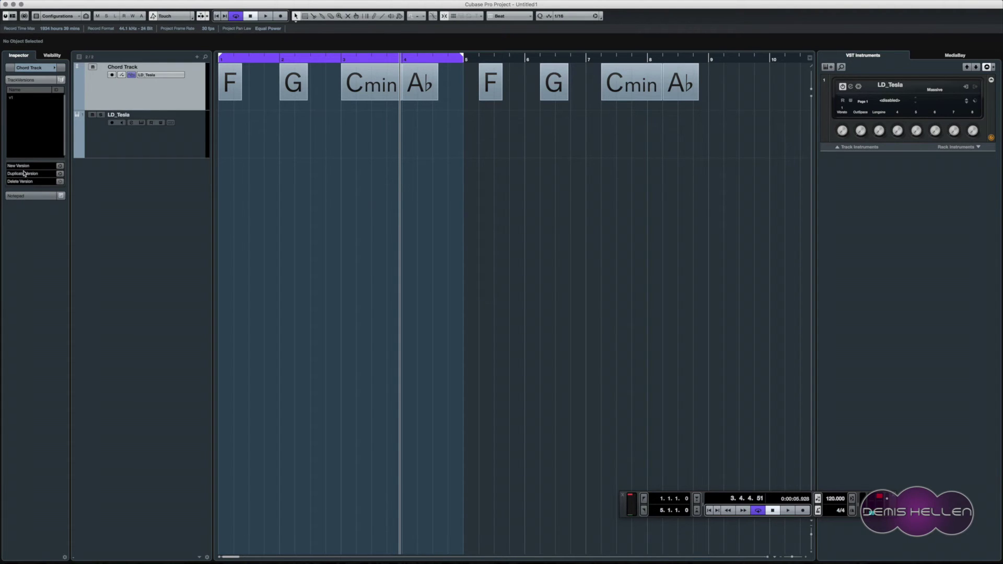
left_click(59, 165)
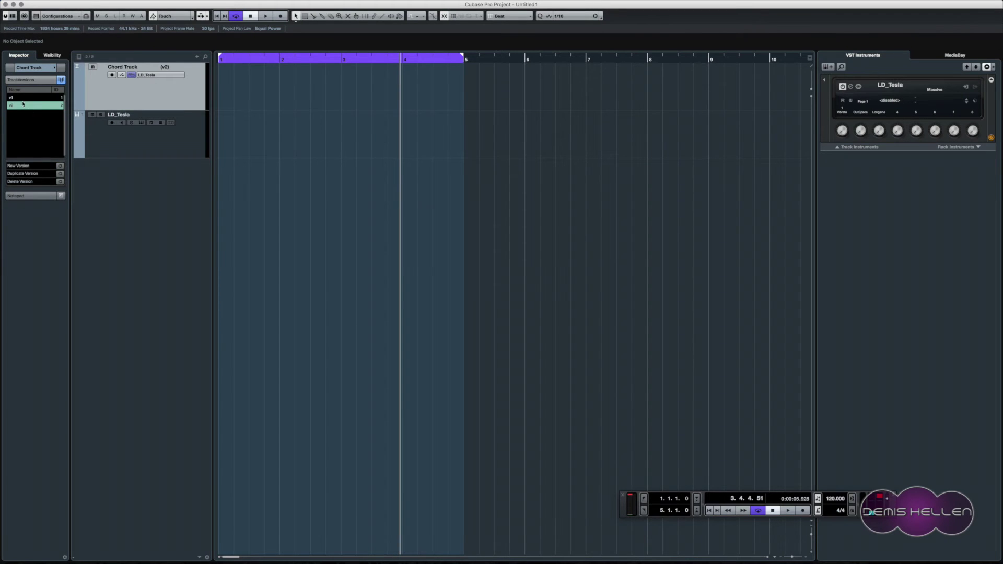
Copy the first four chord events from version v1 into version v2, starting at bar 1
left_click(19, 97)
left_click_drag(443, 107, 251, 82)
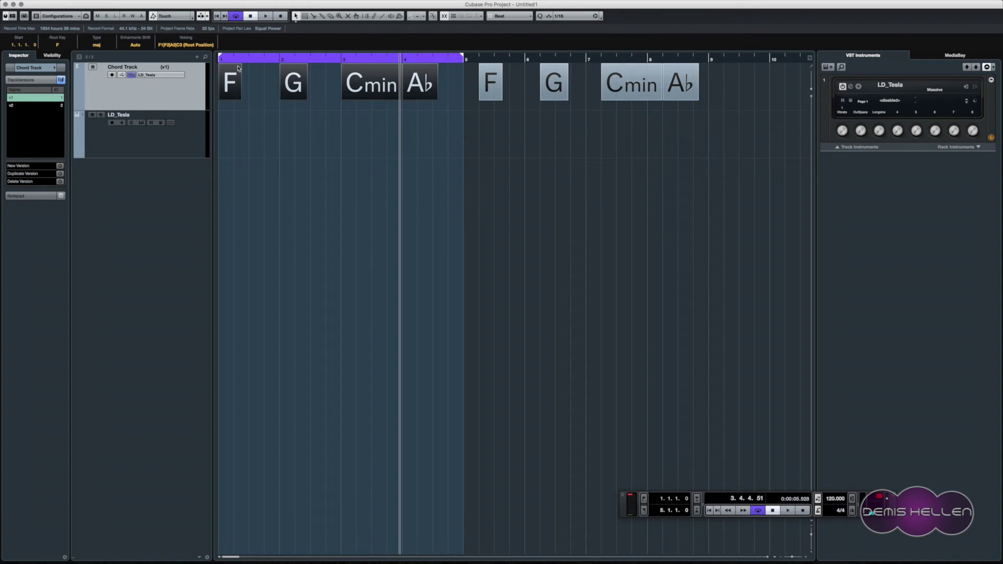
left_click(19, 106)
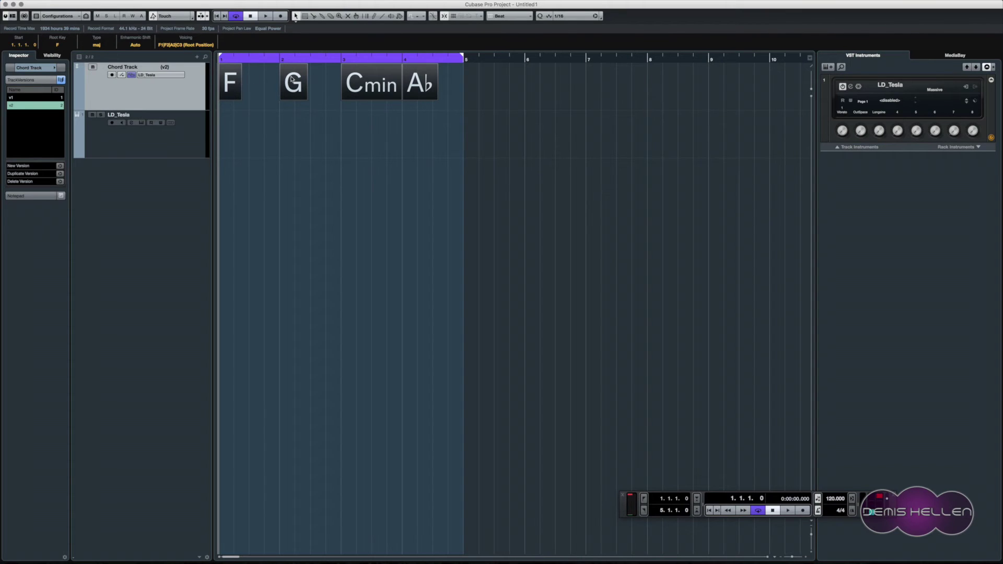
left_click(269, 101)
Try Bbmin and Eb for the bar 2 chord in v2, settling on the suggested Bb
double_click(287, 86)
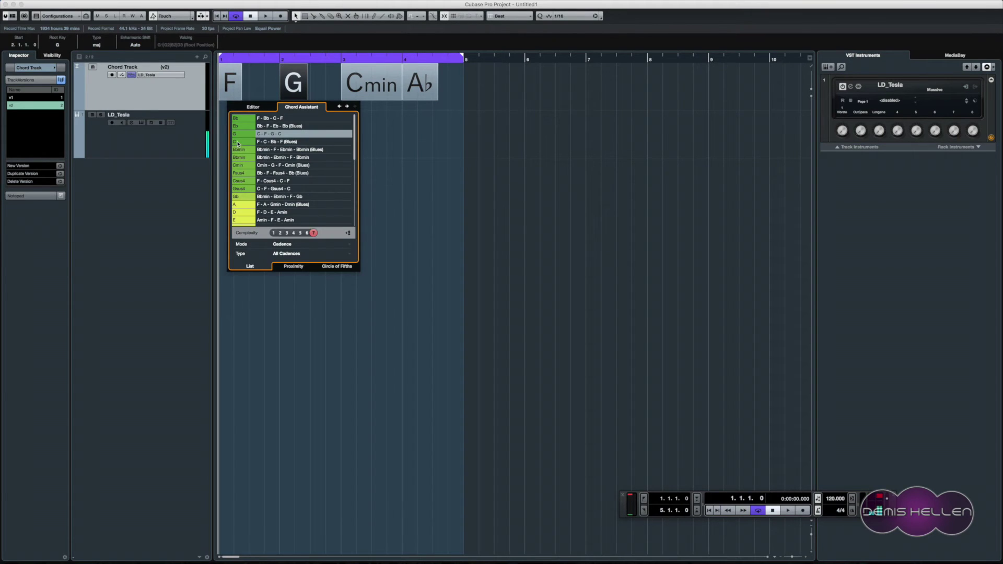
left_click(247, 158)
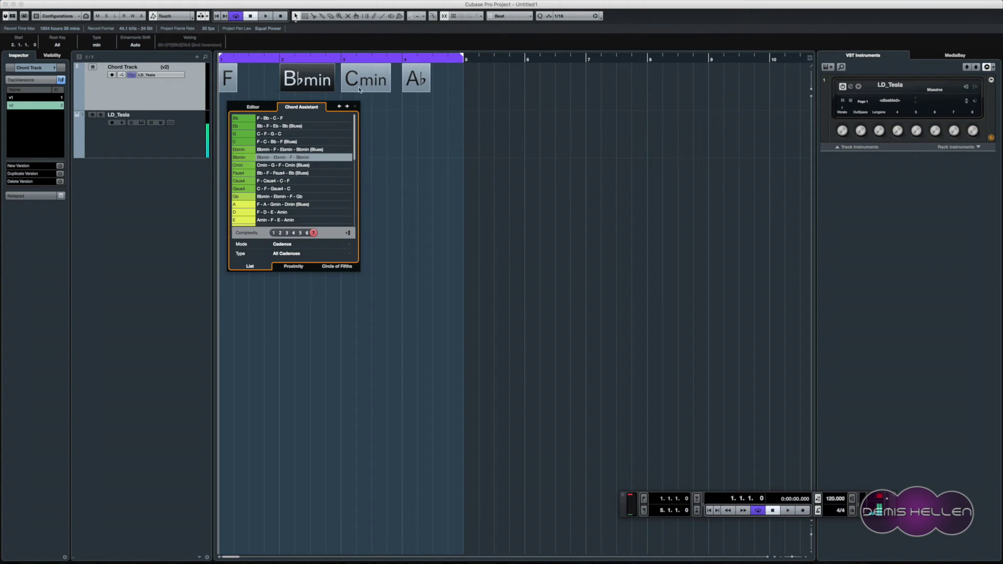
left_click(243, 126)
left_click(245, 120)
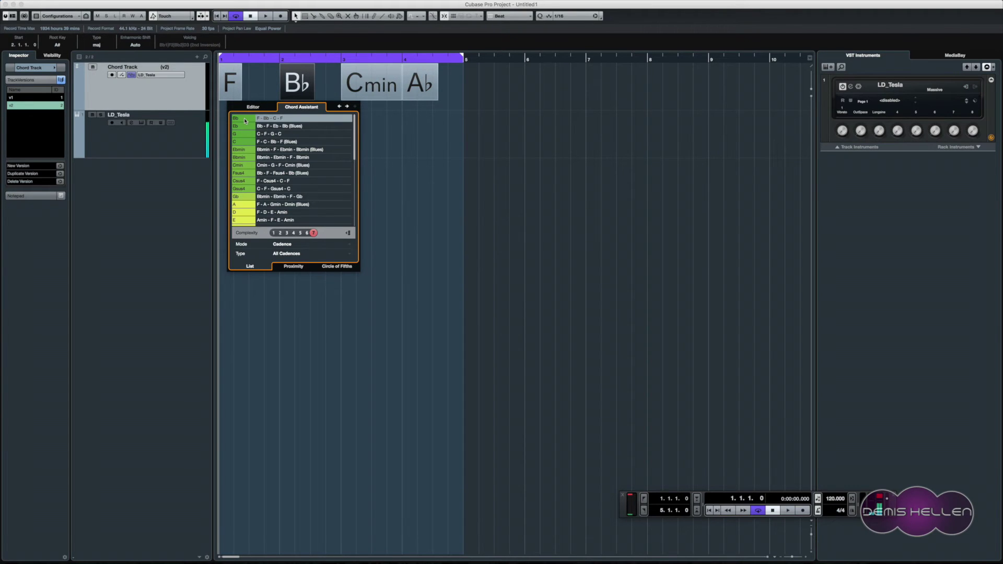
Try the suggested F for the bar 3 chord in v2, settling on Ab
left_click(379, 84)
double_click(379, 84)
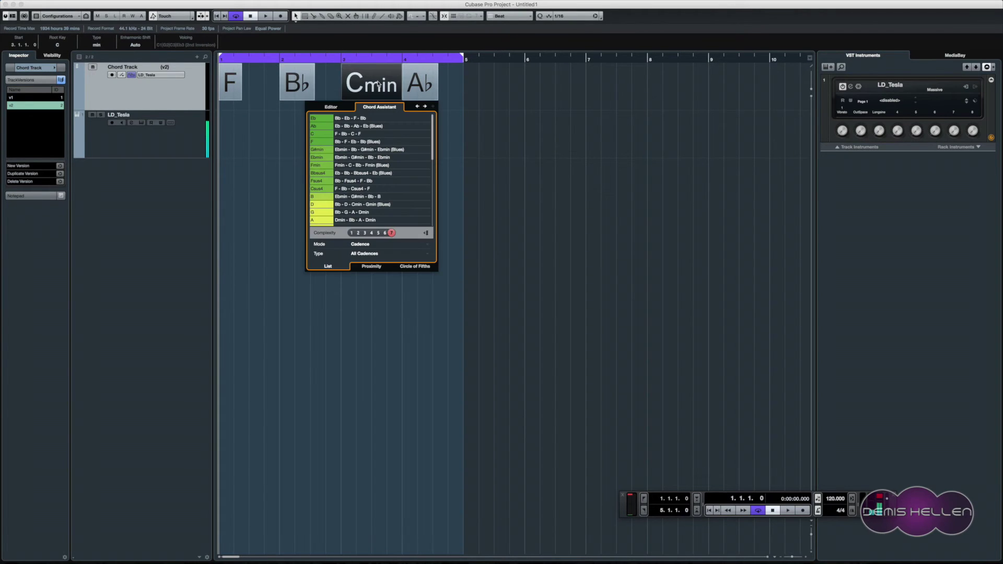
left_click(320, 143)
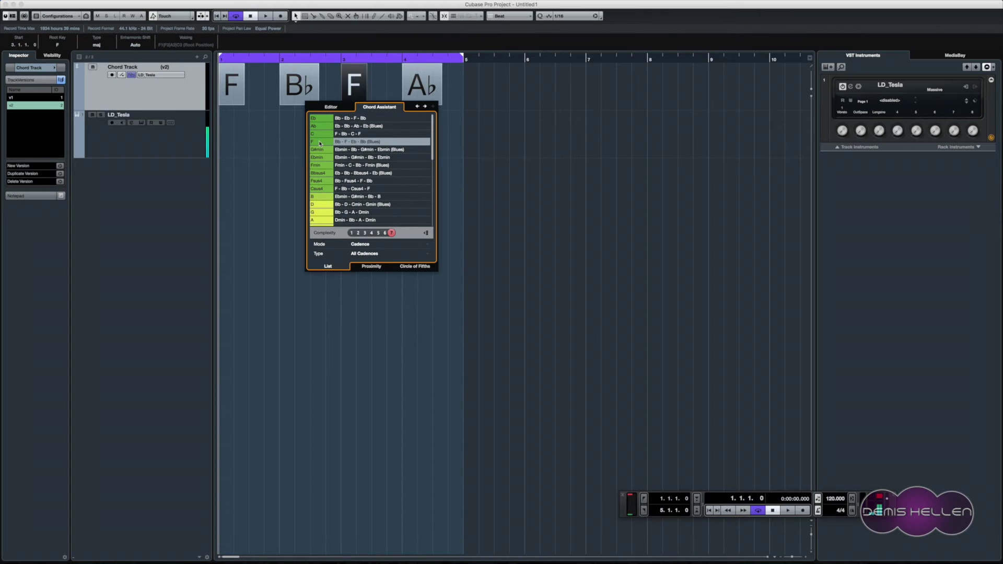
left_click(320, 126)
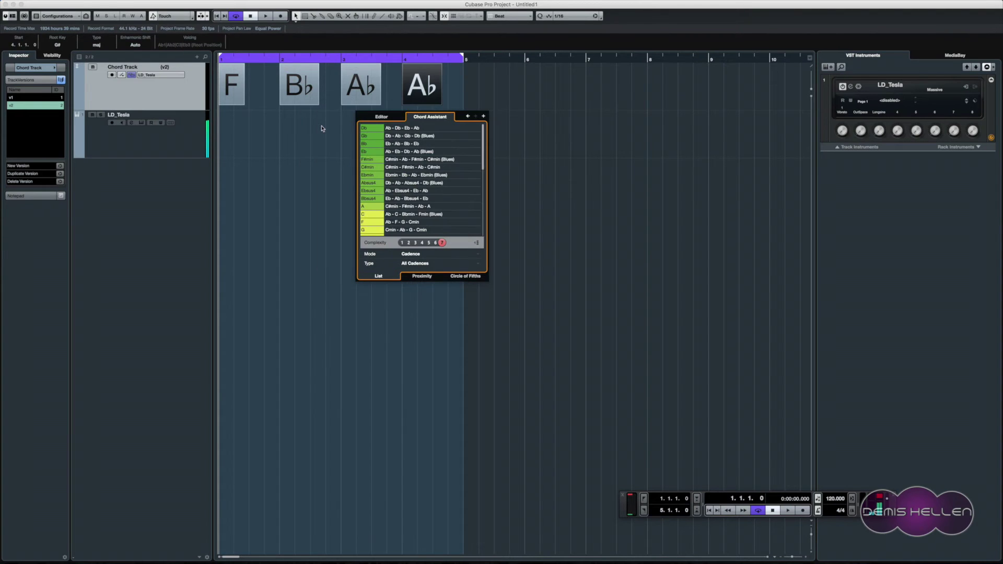
Set the bar 4 chord in v2 to the suggested Ebmin and play back the progression
left_click(372, 176)
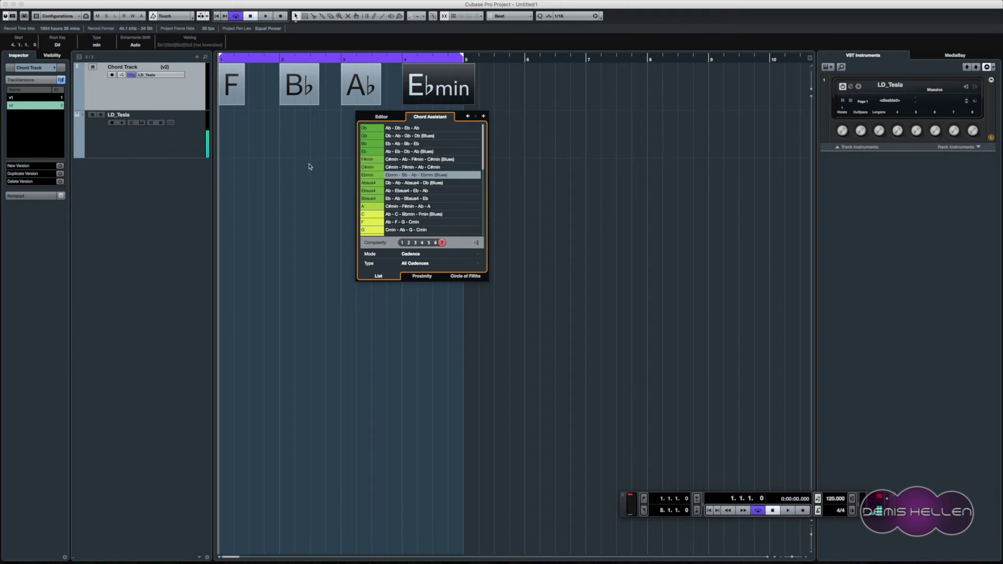
key("space")
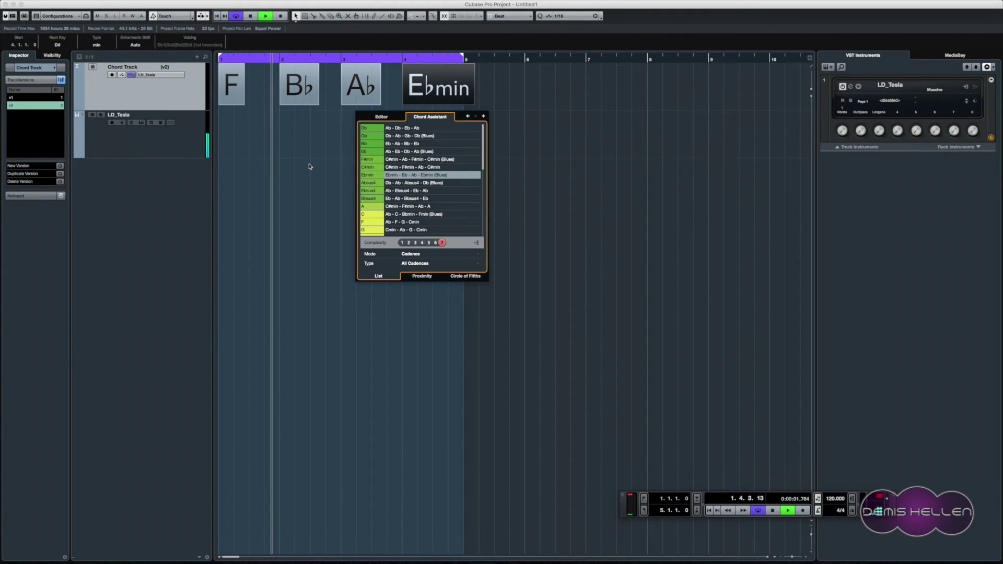
left_click(309, 167)
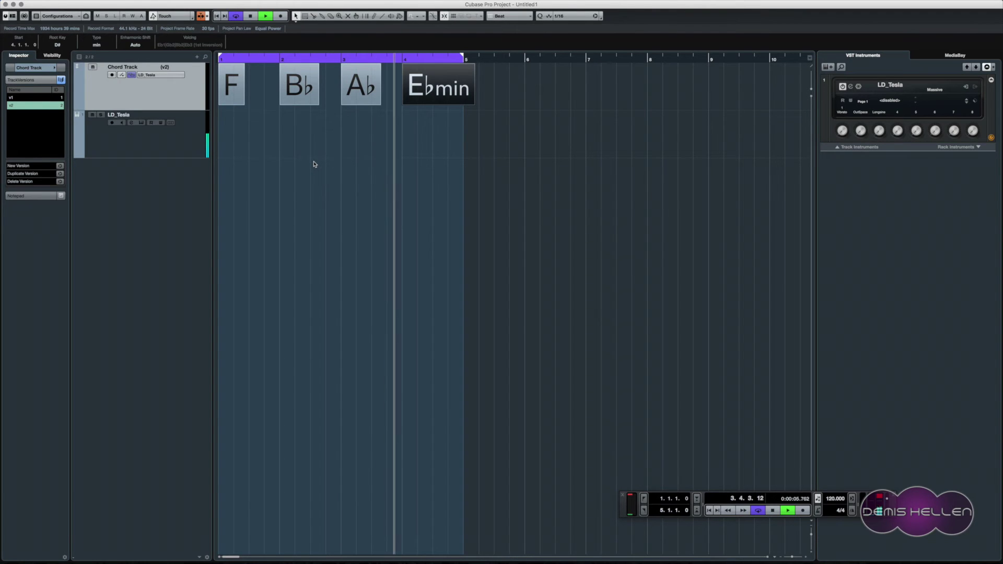
key("space")
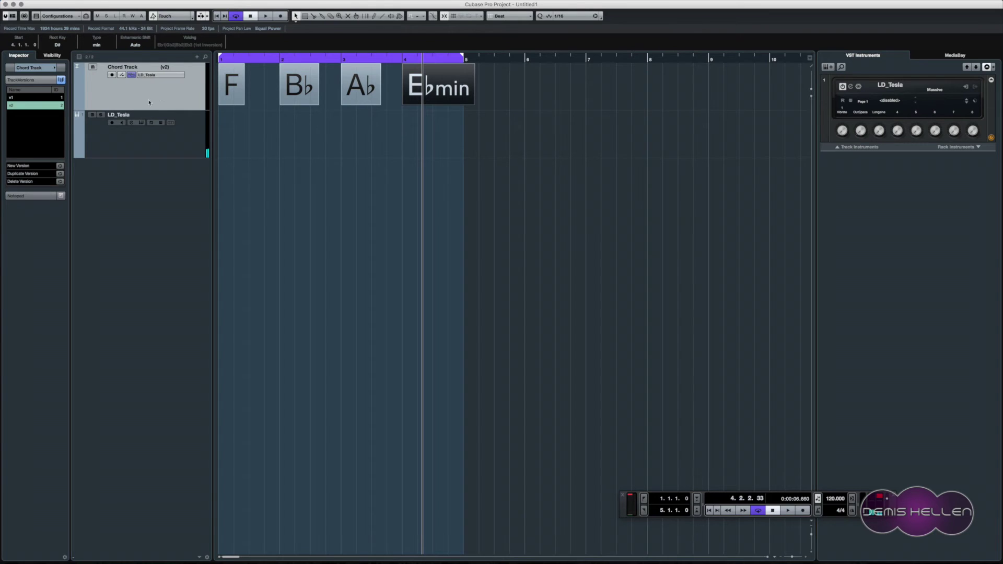
Compare chord track versions v1 and v2 by switching between them, both stopped and during playback
left_click(36, 98)
left_click(36, 105)
left_click(37, 98)
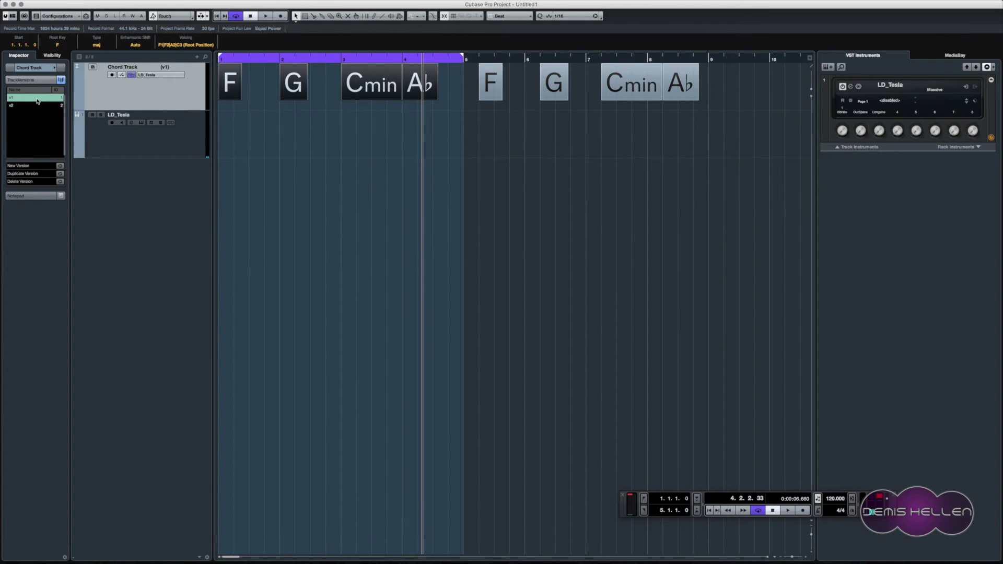
left_click(36, 105)
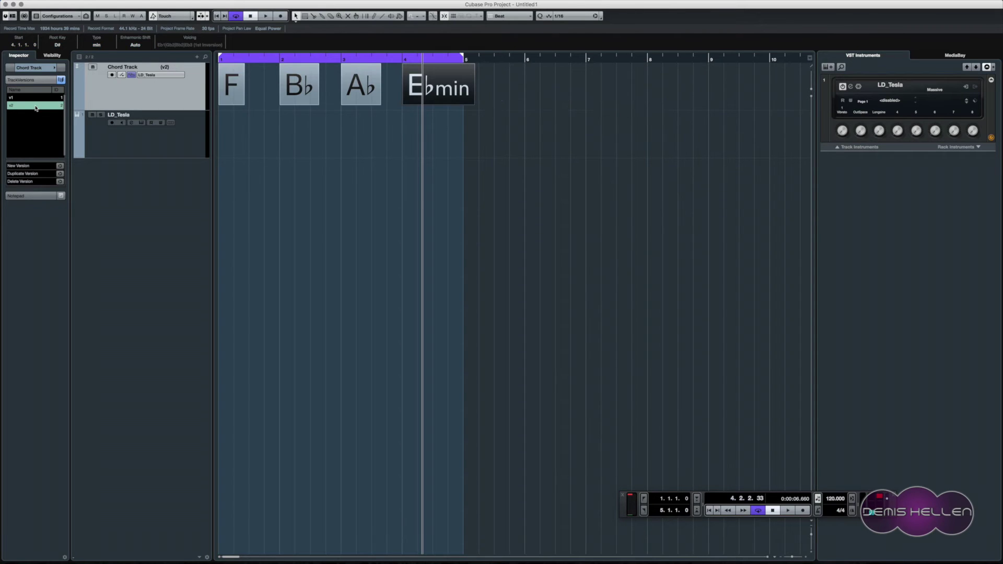
key("space")
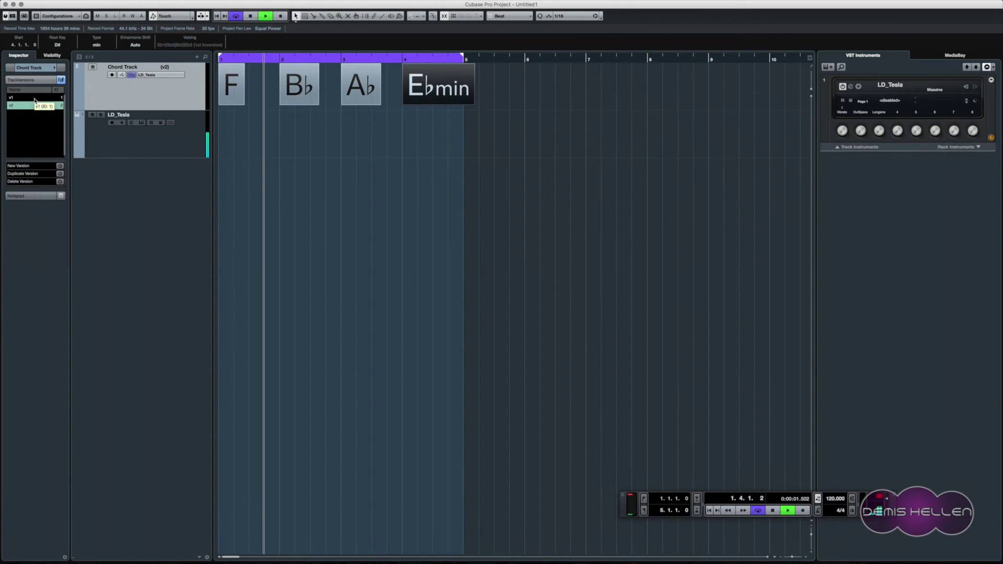
left_click(35, 99)
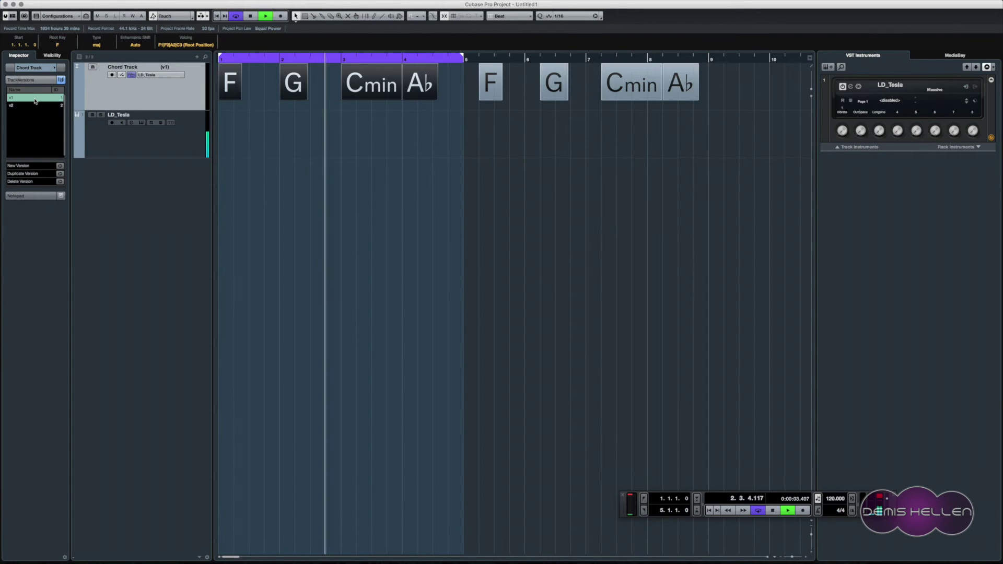
left_click(30, 106)
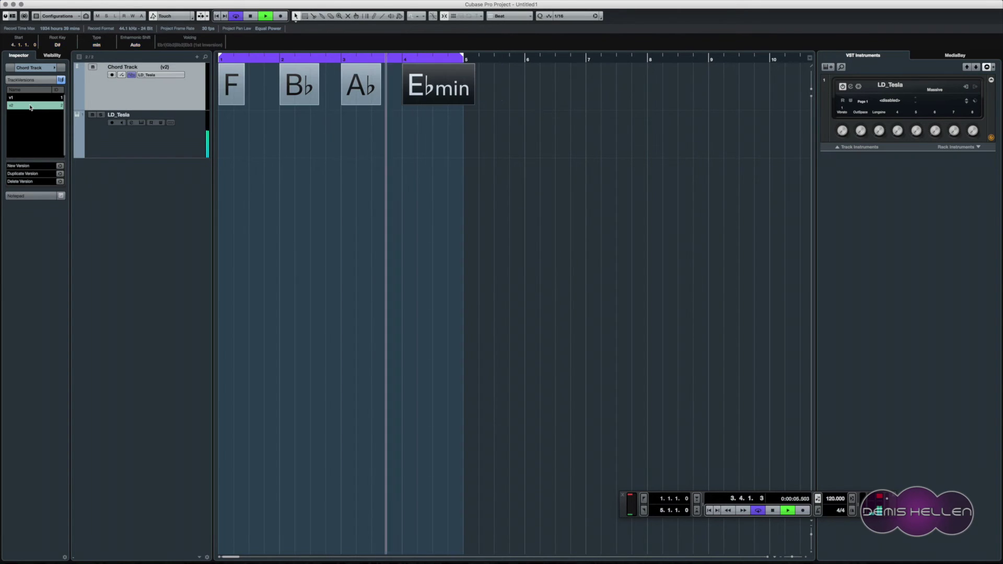
key("space")
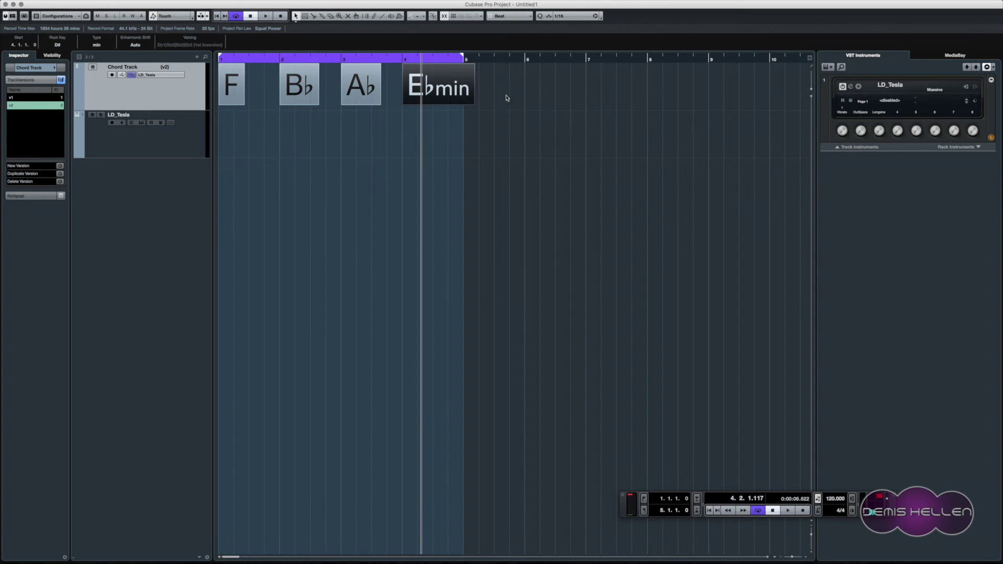
Return to version v1 and convert its first four chord events into MIDI parts on the LD_Tesla track at bar 1
left_click_drag(507, 95, 205, 75)
left_click(21, 97)
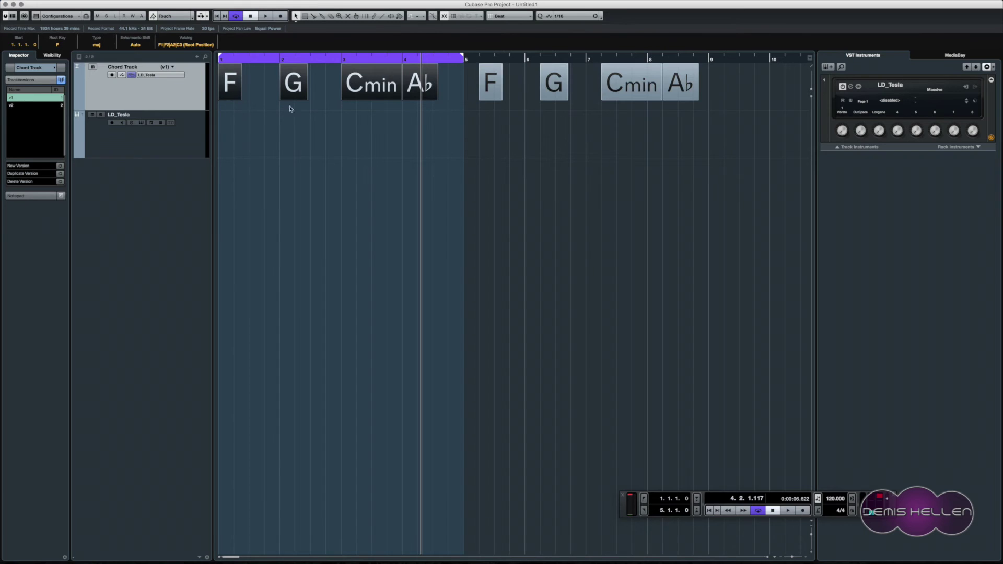
left_click_drag(437, 124, 237, 84)
left_click_drag(231, 80, 231, 136)
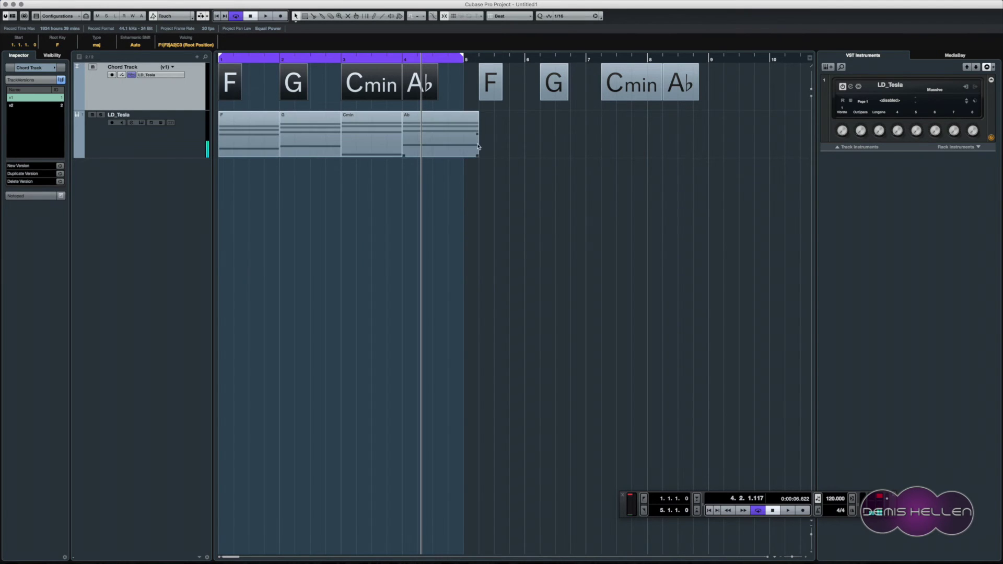
Open the F part in the Key Editor to inspect its notes, and return to the project
double_click(241, 132)
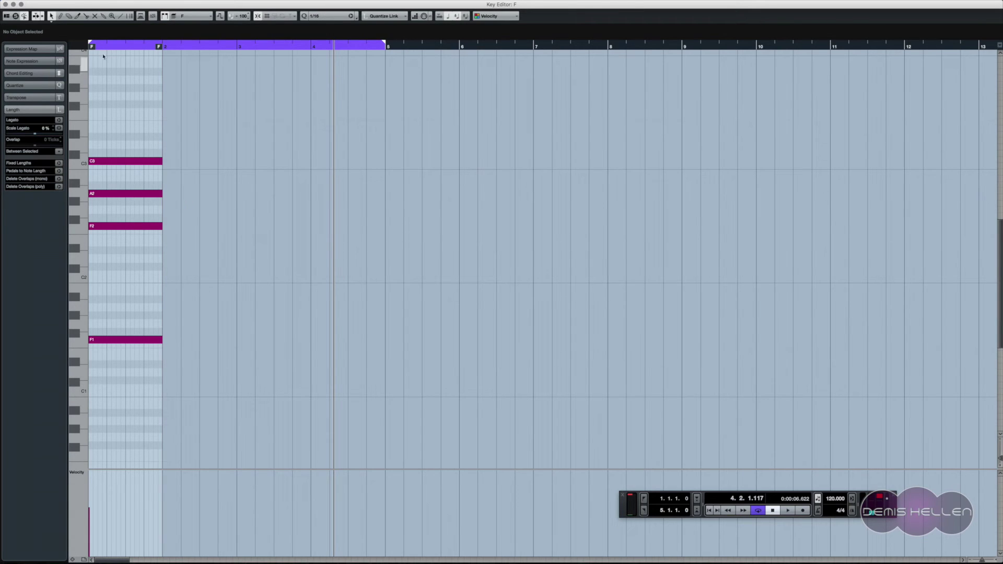
key("Right")
left_click(197, 73)
key("Return")
Open all four LD_Tesla parts together in the Key Editor and examine the G, Cmin and Ab parts in turn
left_click_drag(402, 208, 220, 126)
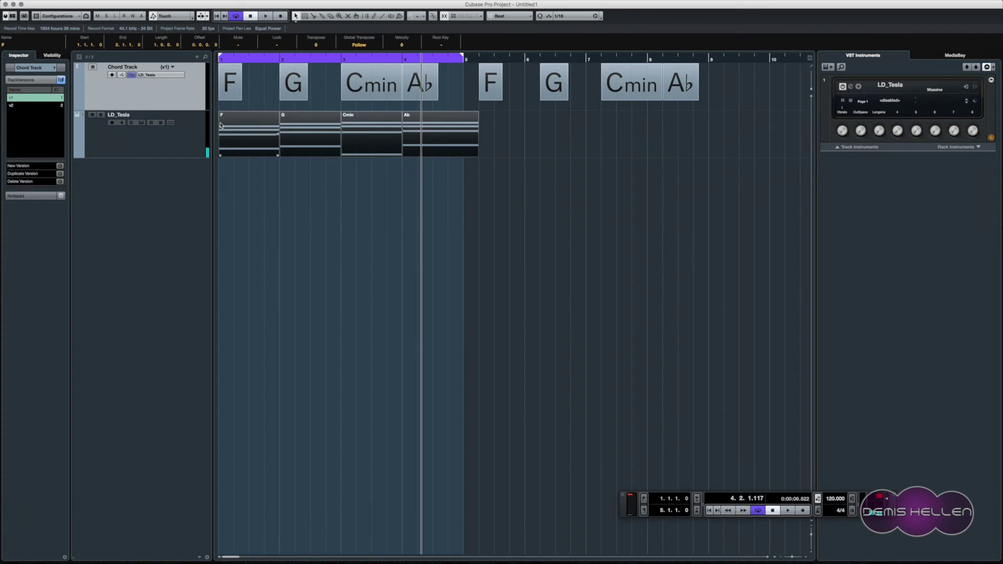
double_click(220, 125)
left_click(197, 101)
left_click(279, 94)
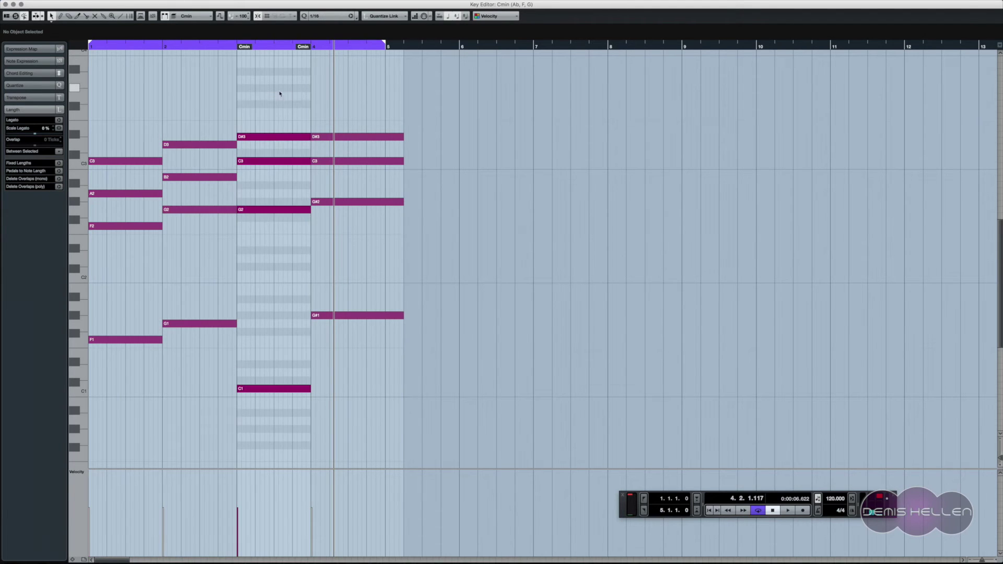
left_click(346, 84)
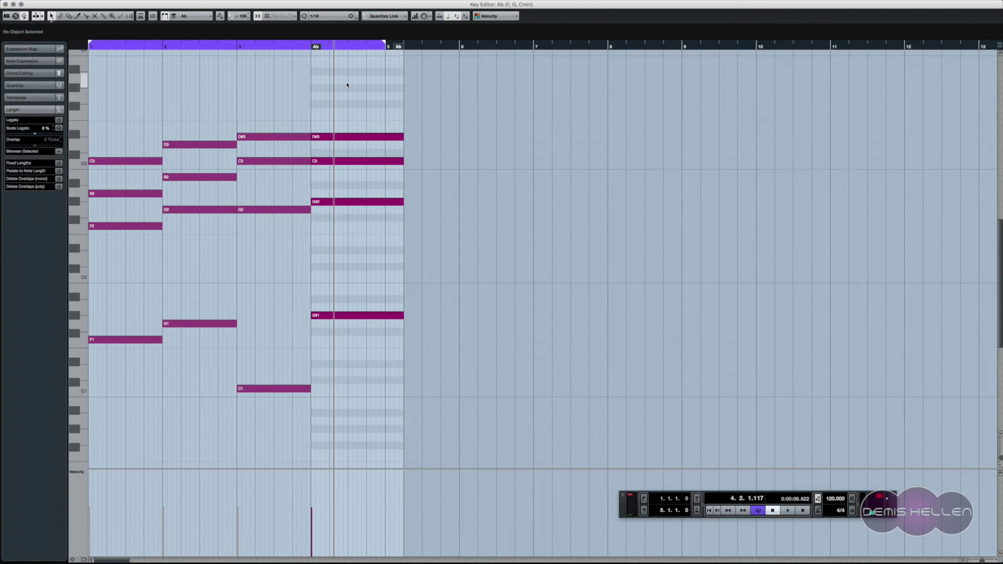
Return to the project window and shorten the Ab part on the LD_Tesla track to end at bar 5
key("Return")
left_click(520, 224)
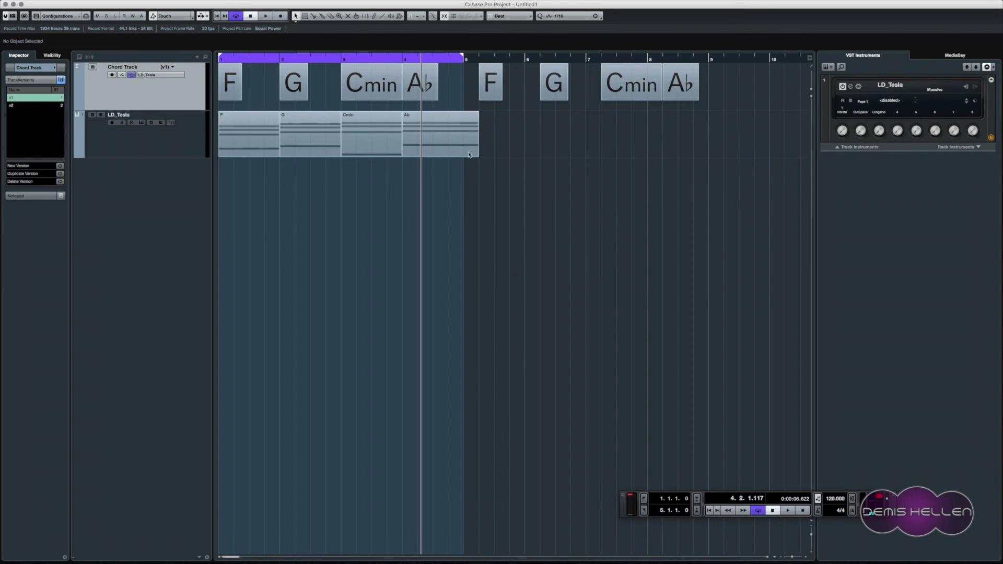
left_click(468, 155)
left_click_drag(478, 157, 462, 157)
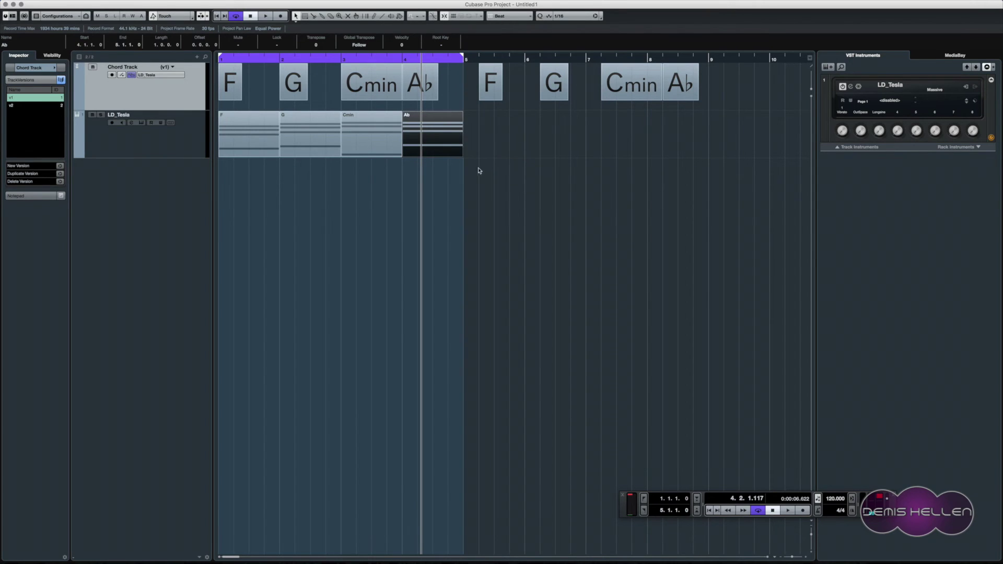
left_click(479, 170)
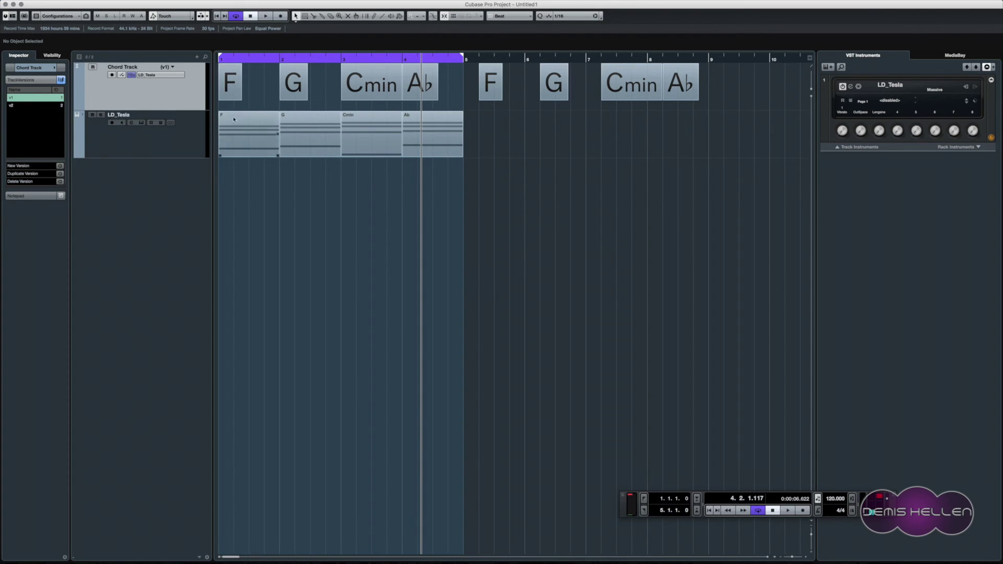
Play the LD_Tesla parts, switch the chord track to version v2, and select its four chord events
key("space")
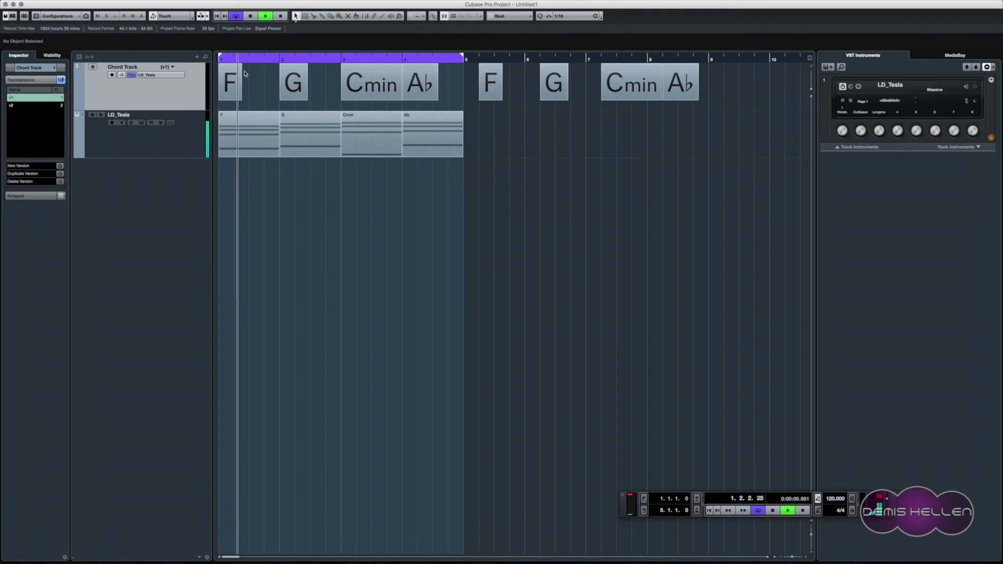
left_click(29, 106)
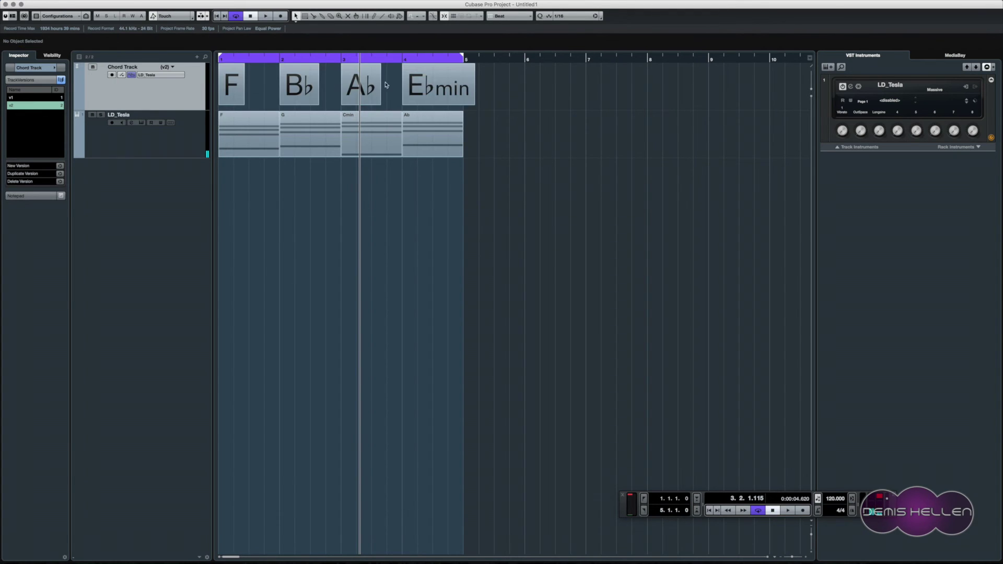
left_click_drag(232, 93, 231, 181)
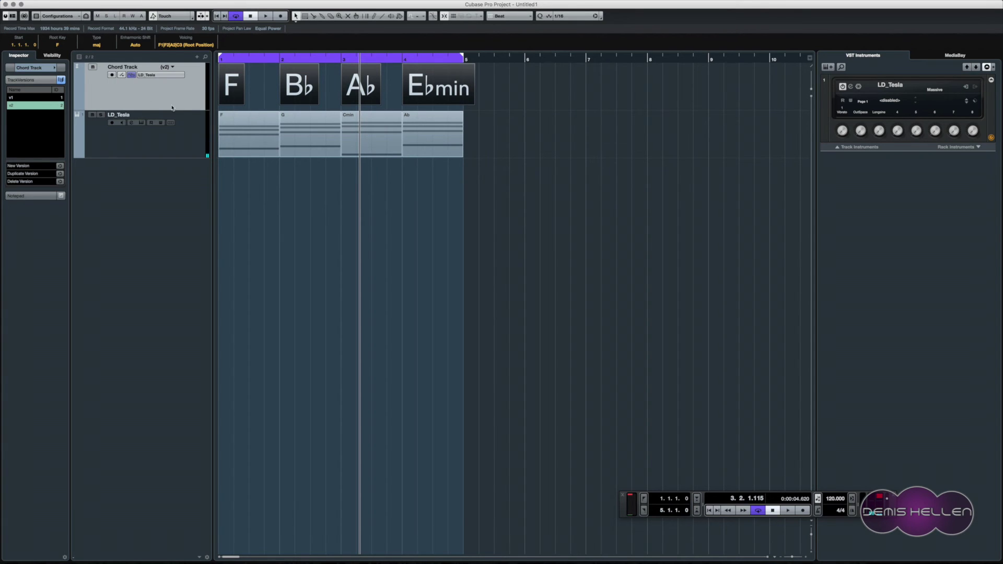
Set the LD_Tesla track to follow the chord track in Chords mode, using the Follow Directly option
left_click(180, 131)
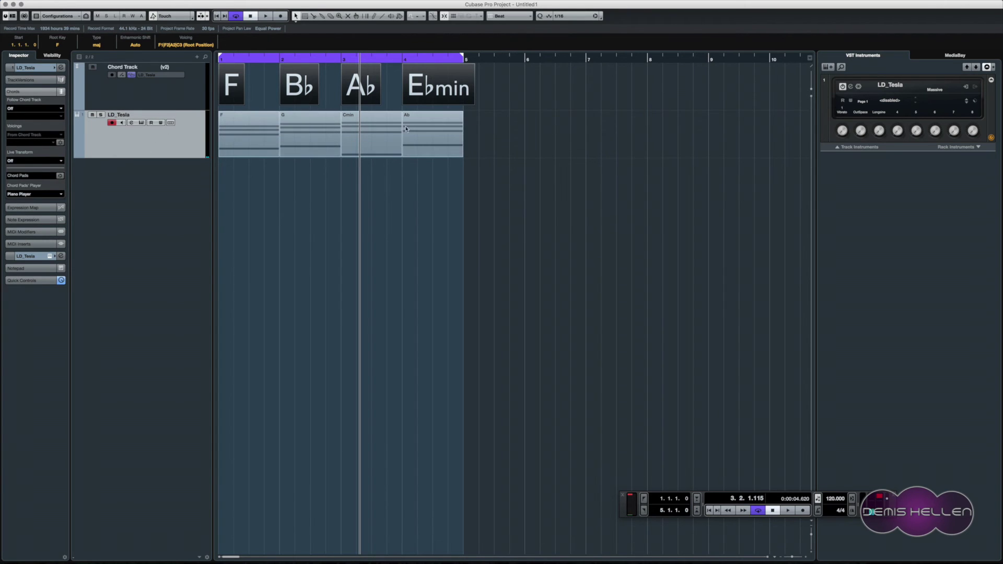
left_click(16, 92)
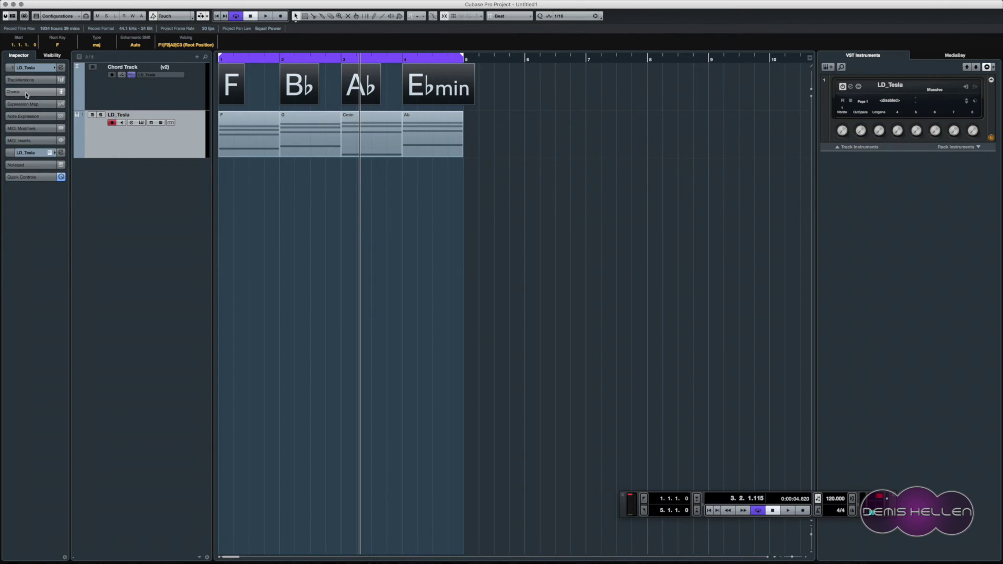
left_click(26, 94)
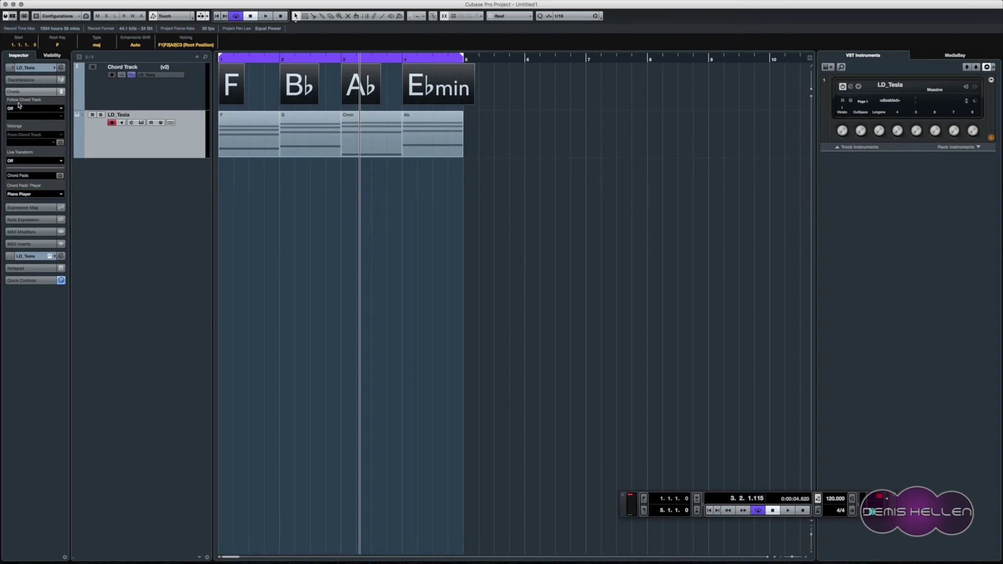
left_click(22, 109)
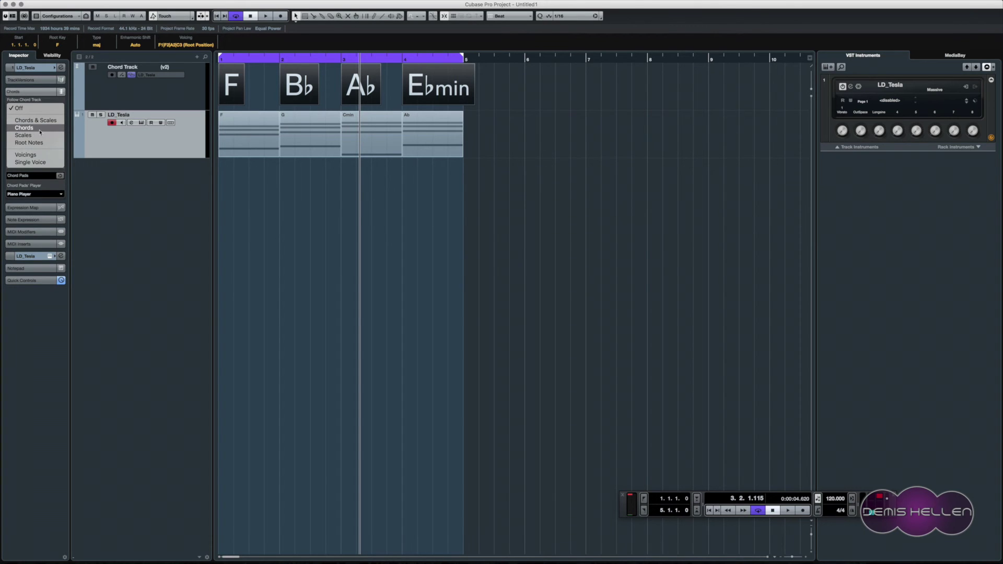
left_click(41, 129)
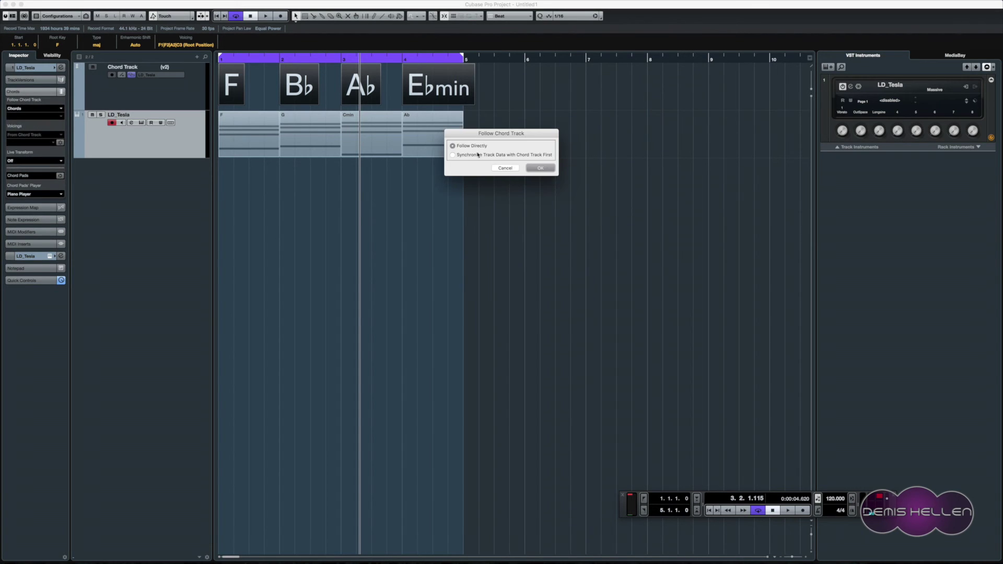
left_click(541, 168)
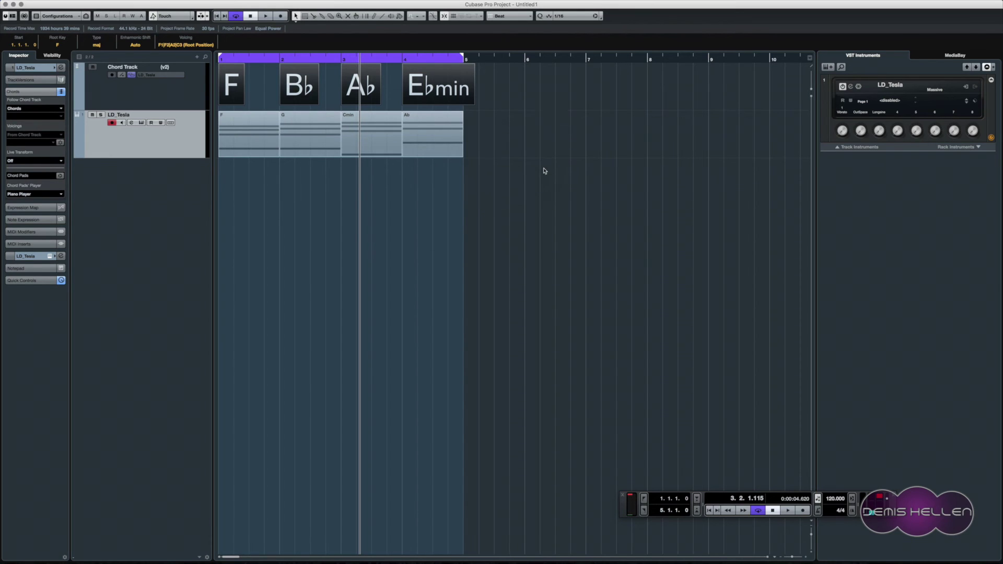
Play the following LD_Tesla parts under chord track versions v2 and v1 for comparison, returning to v2
left_click(299, 135)
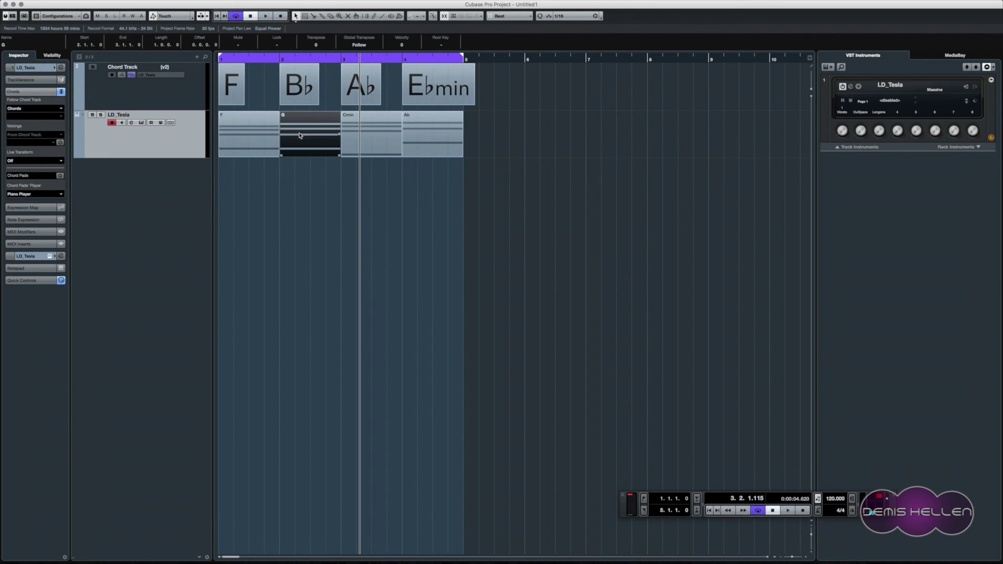
key("space")
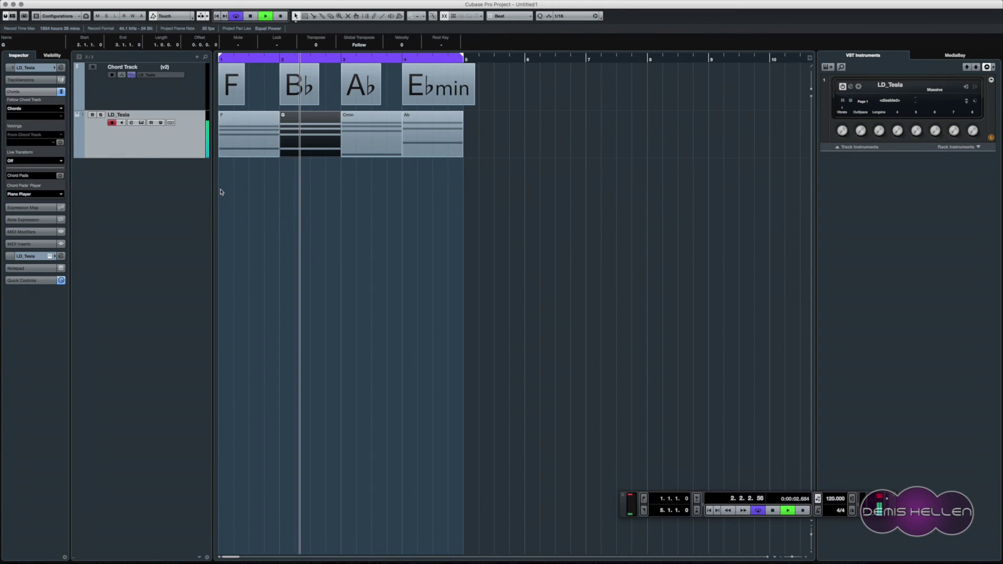
key("space")
left_click_drag(147, 106, 68, 101)
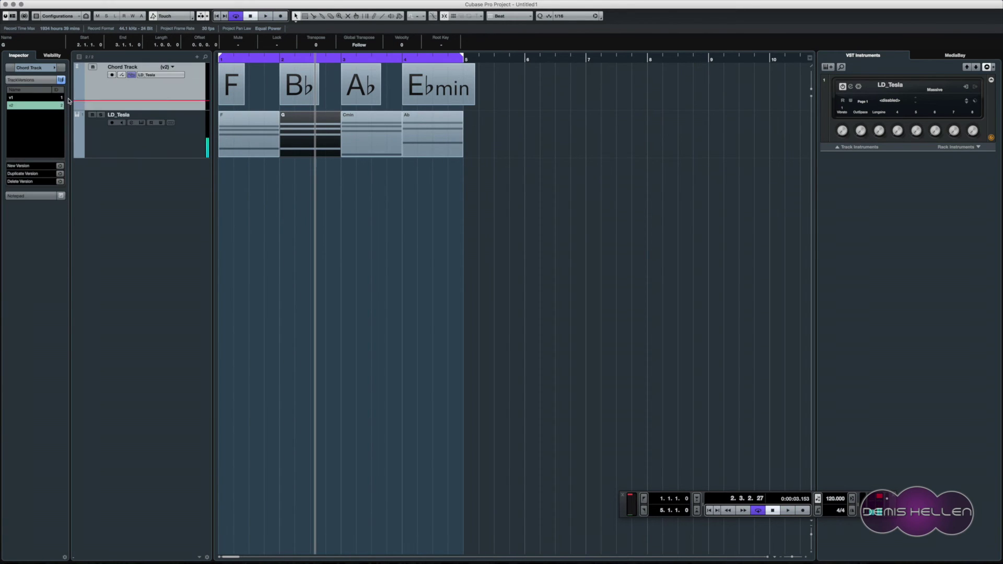
left_click(55, 97)
key("space")
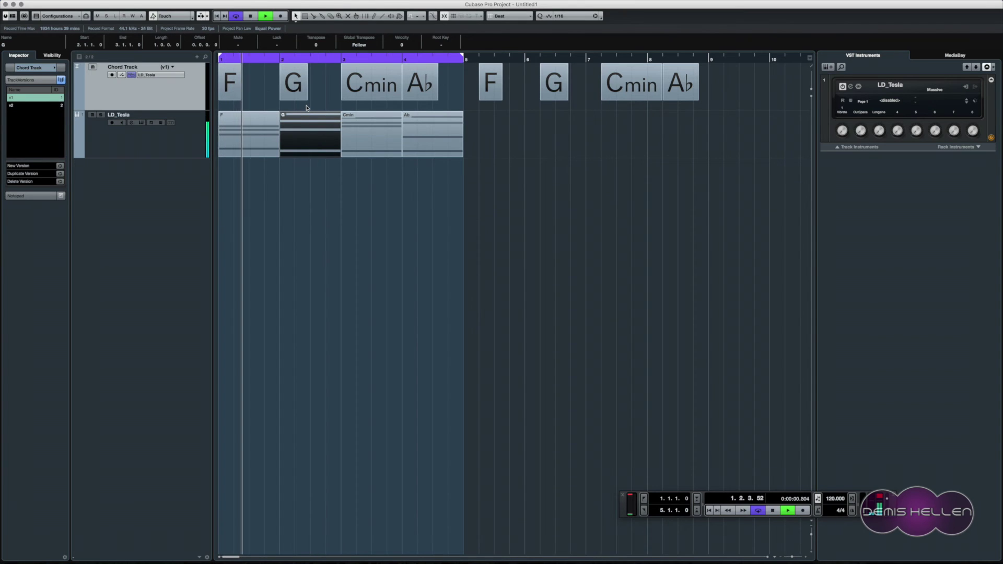
left_click(41, 106)
left_click(280, 60)
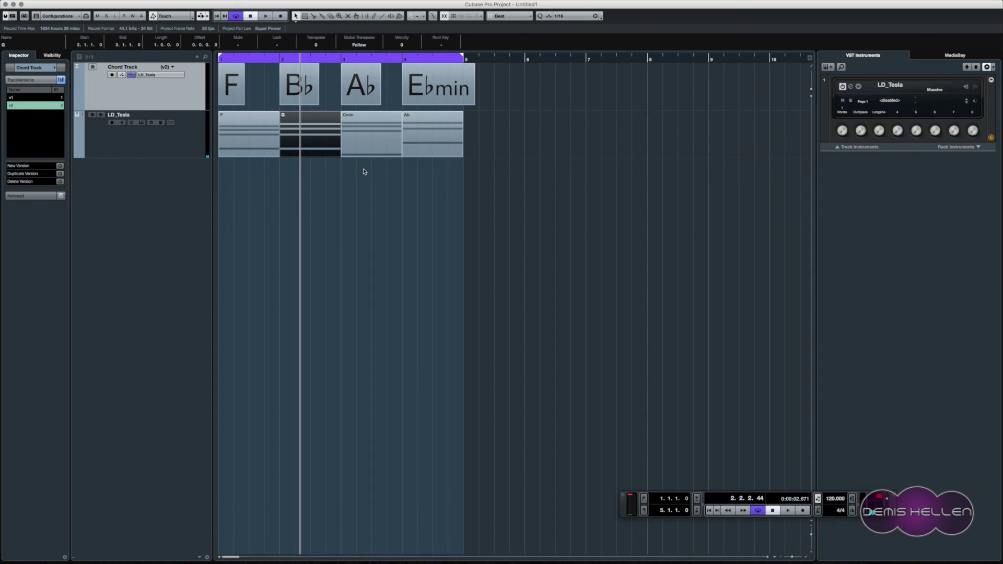
Check the chord track's output choices, and add one instrument track with Nexus routed to Stereo Out
left_click(157, 75)
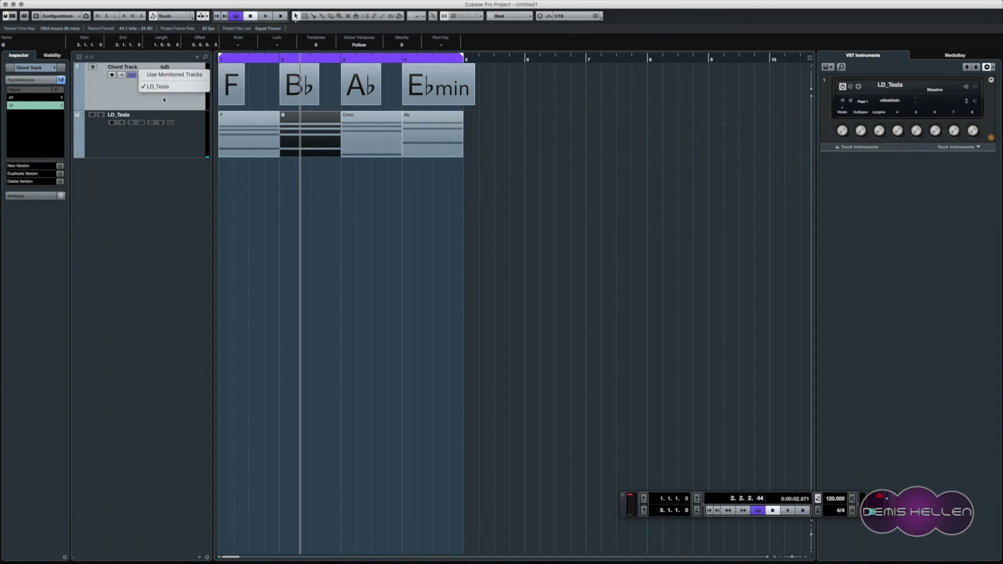
left_click(168, 102)
right_click(150, 194)
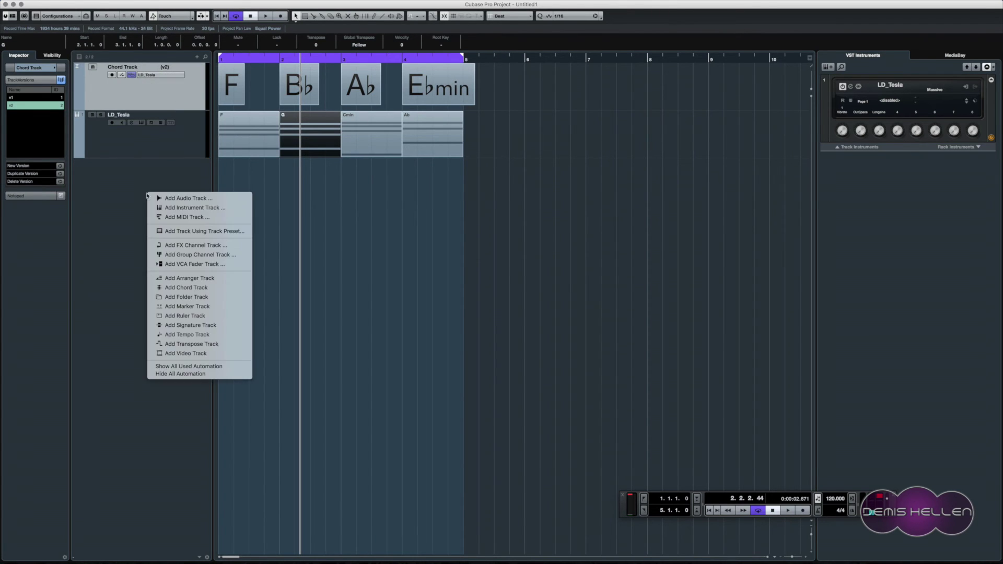
left_click(186, 209)
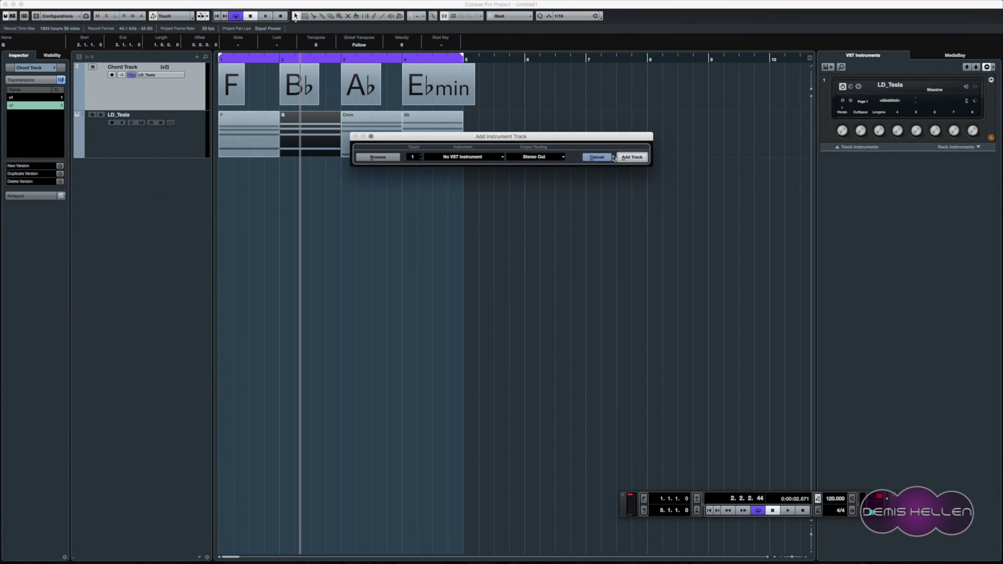
left_click(443, 157)
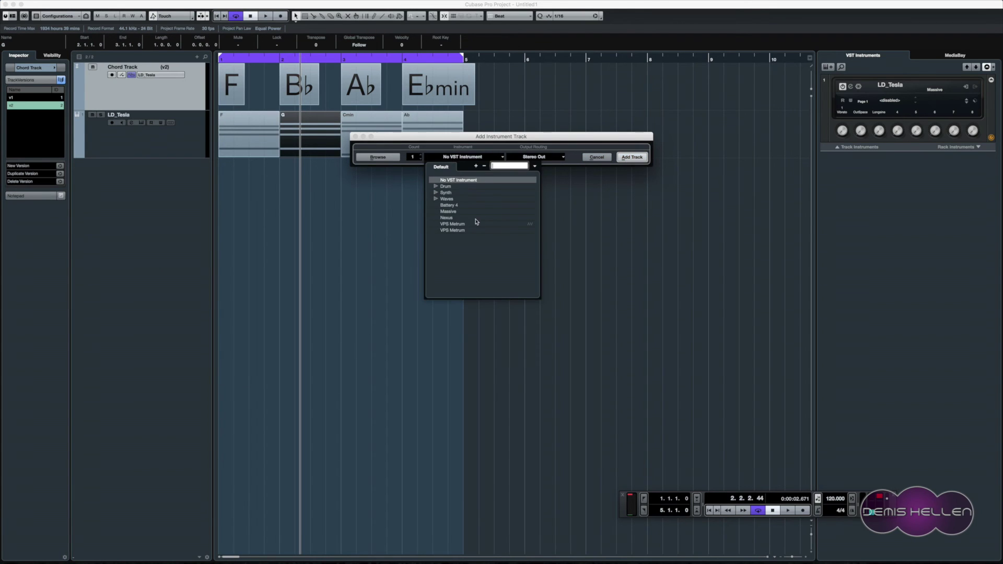
left_click(447, 218)
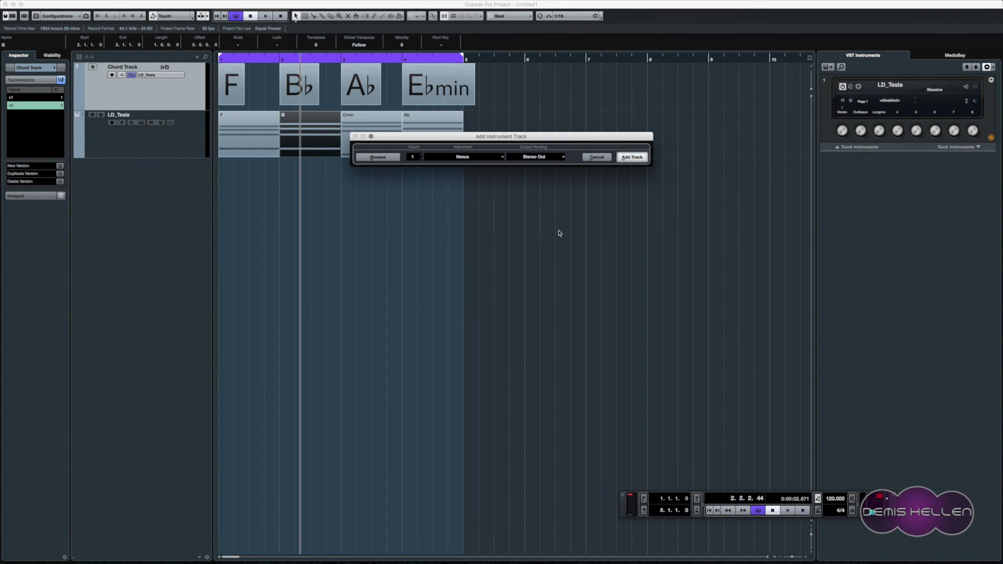
key("Return")
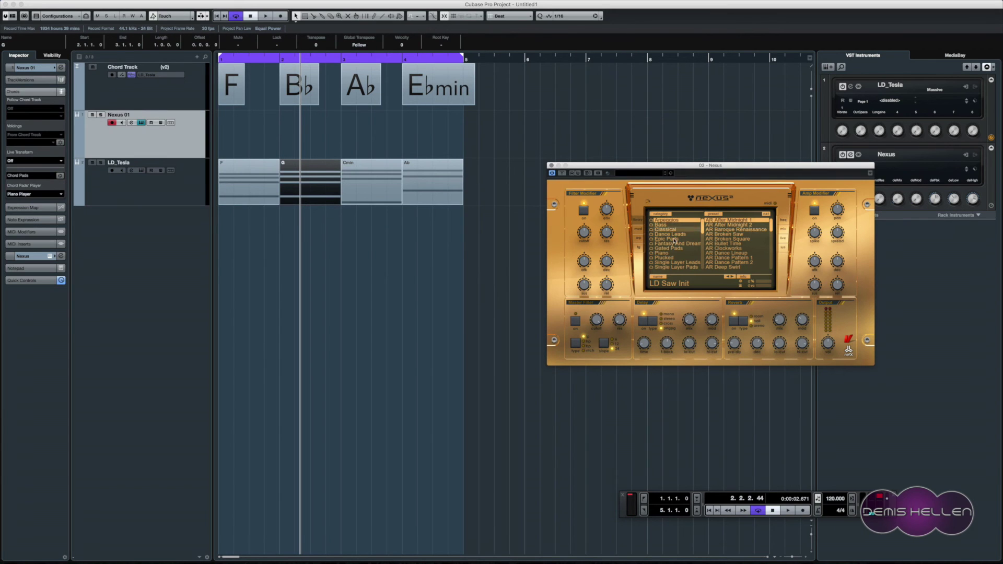
Load the AR Mouse Hole preset from XP Trance Leads in Nexus, close the instrument, and select all four MIDI parts
scroll(671, 267, "down", 10)
left_click(672, 267)
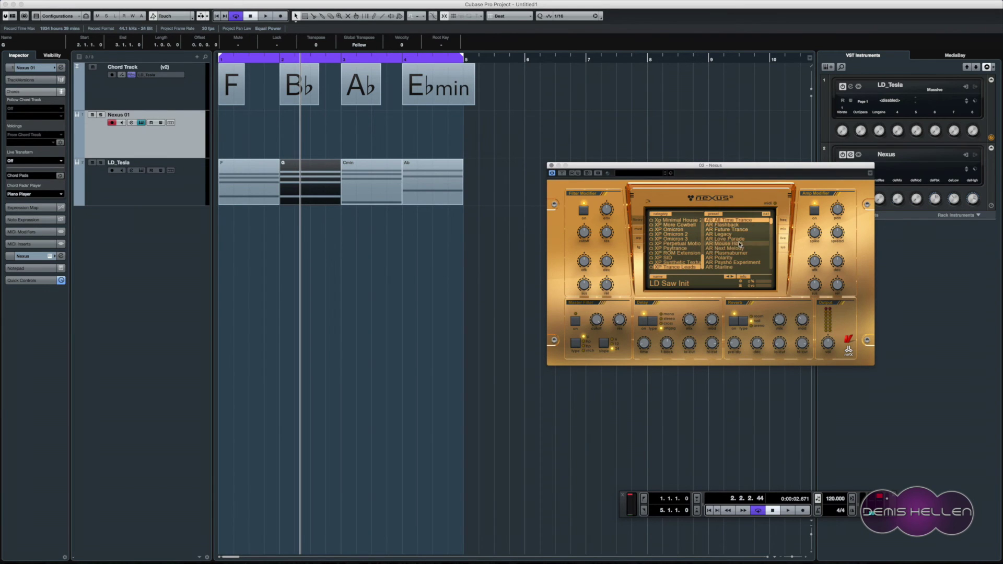
left_click(715, 244)
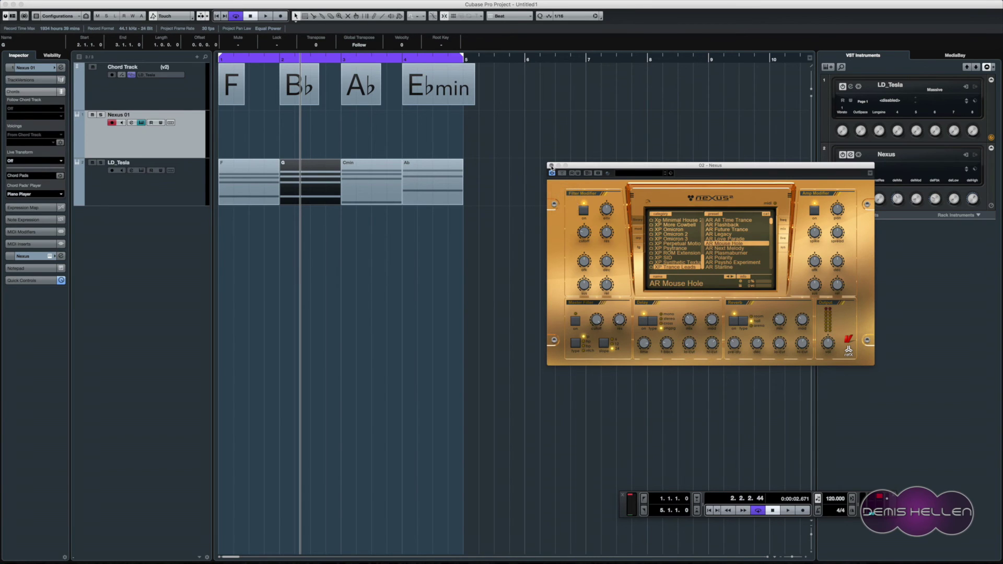
left_click(551, 165)
left_click(514, 176)
key("super+a")
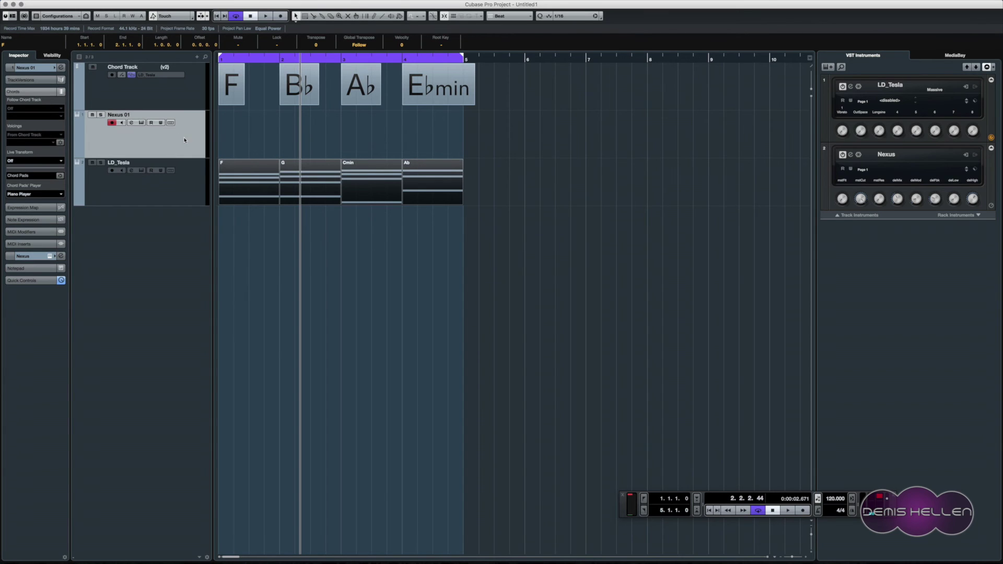
Try Nexus 01 as the chord track's output, switch the output back to LD_Tesla, and audition the chords briefly
left_click(155, 75)
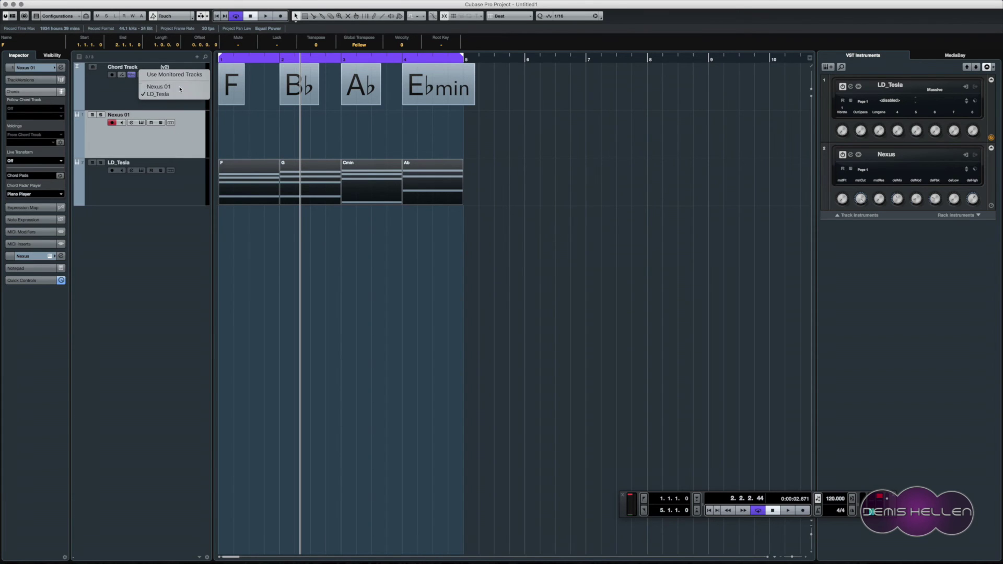
left_click(180, 87)
left_click(155, 76)
left_click(163, 99)
left_click(166, 99)
key("space")
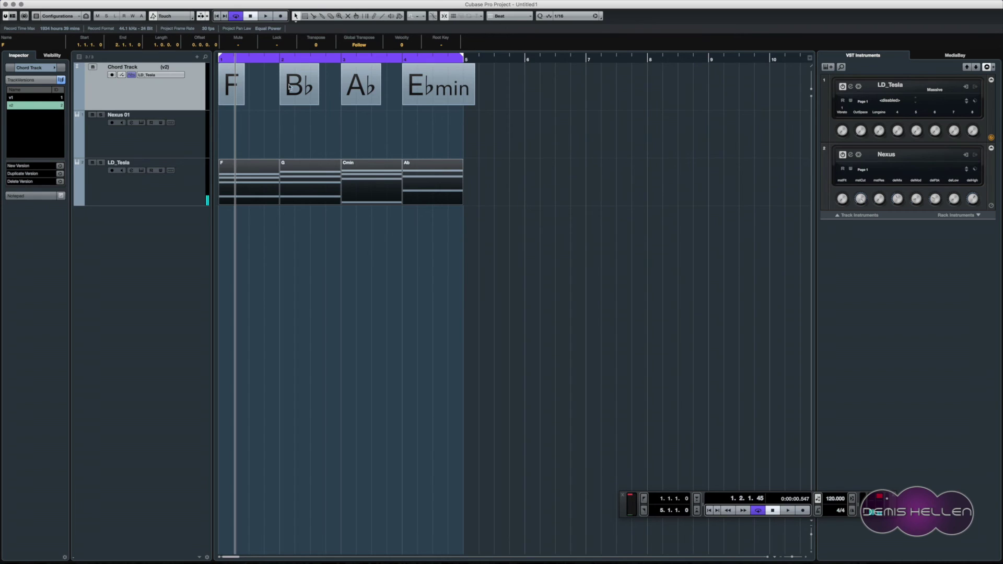
Copy the four LD_Tesla parts to the Nexus 01 track at bar 1 and start playback
left_click(183, 150)
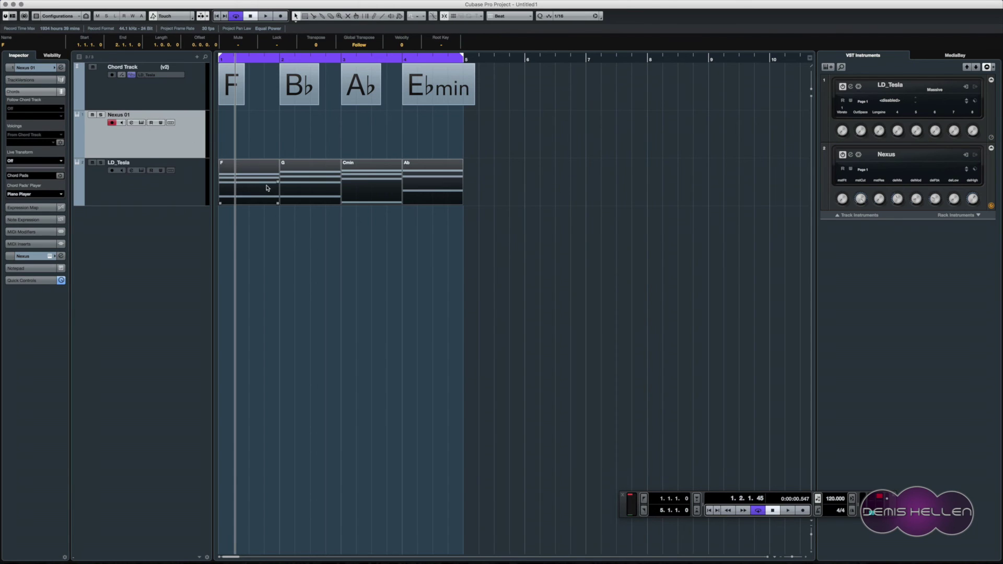
left_click_drag(265, 186, 252, 141)
key("space")
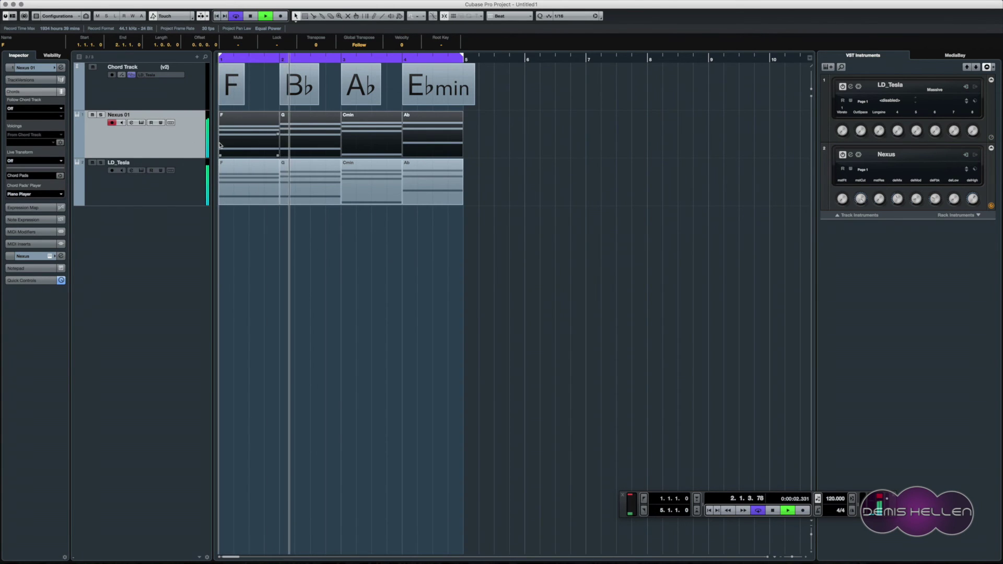
Compare chord track versions v1 and v2 while both instrument tracks play, and stop on v2
left_click(146, 89)
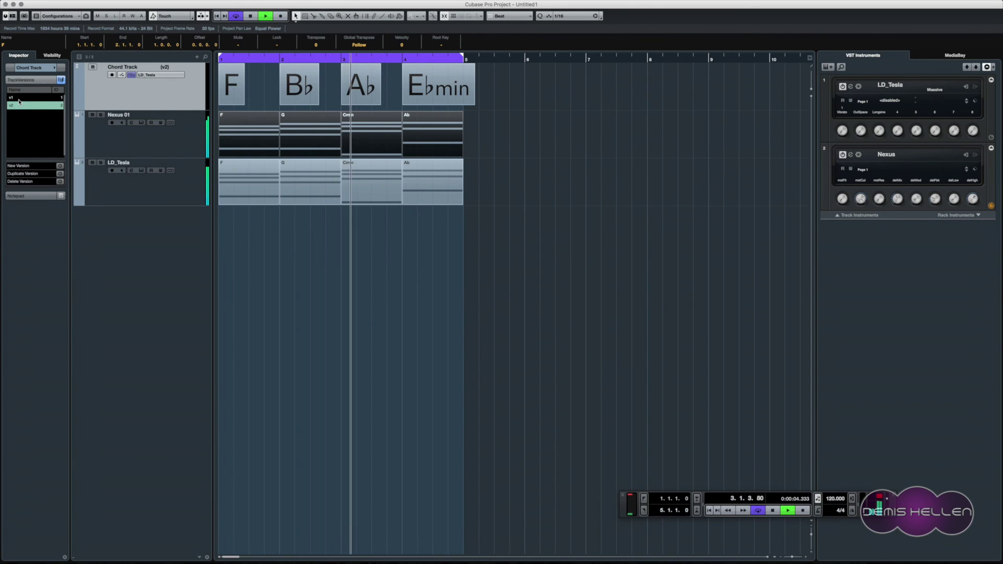
left_click(19, 98)
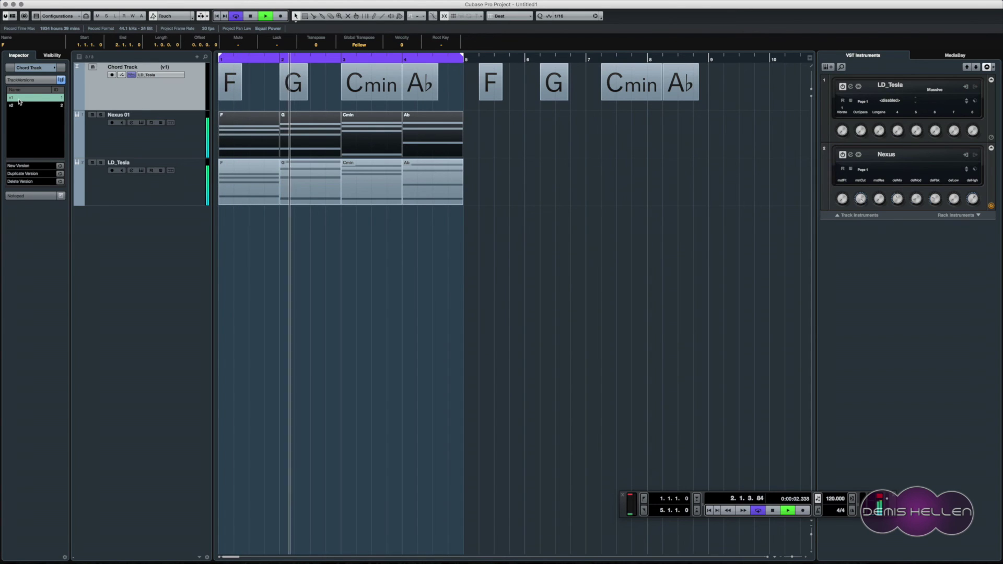
left_click(17, 105)
key("space")
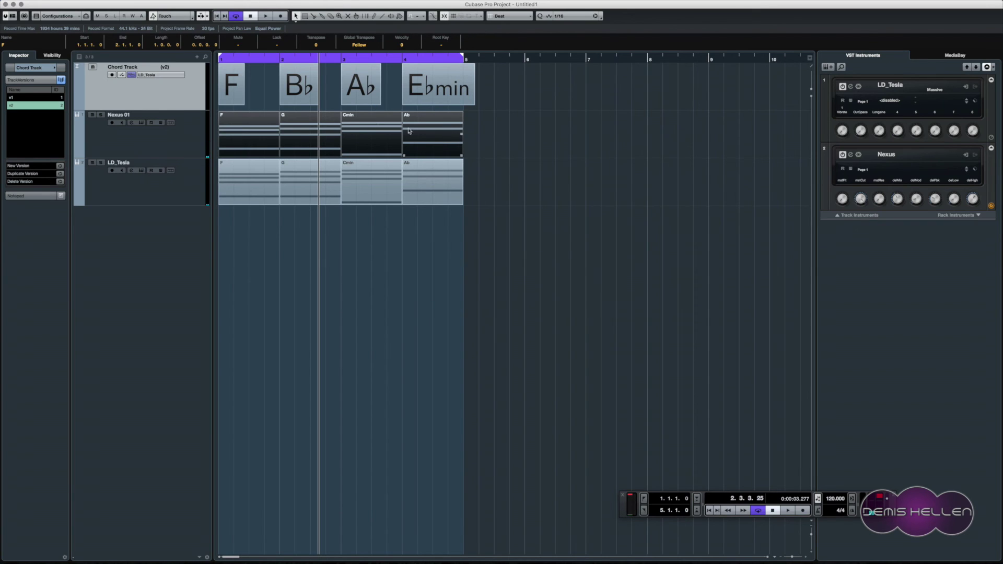
In the Nexus 01 parts, transpose the A2, A#2, C3 and A#2 notes of the four successive chords up one octave
double_click(287, 126)
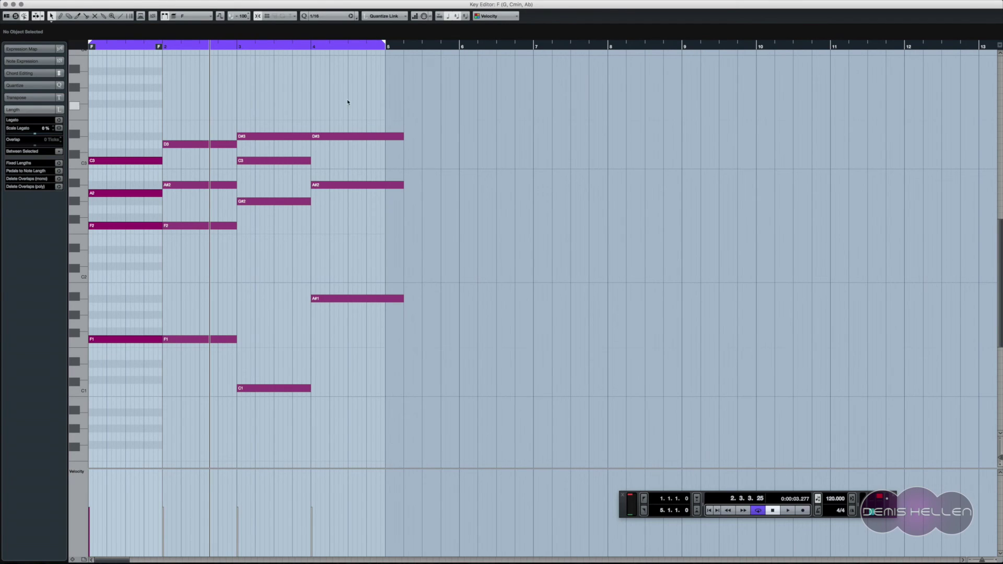
left_click_drag(349, 94, 115, 423)
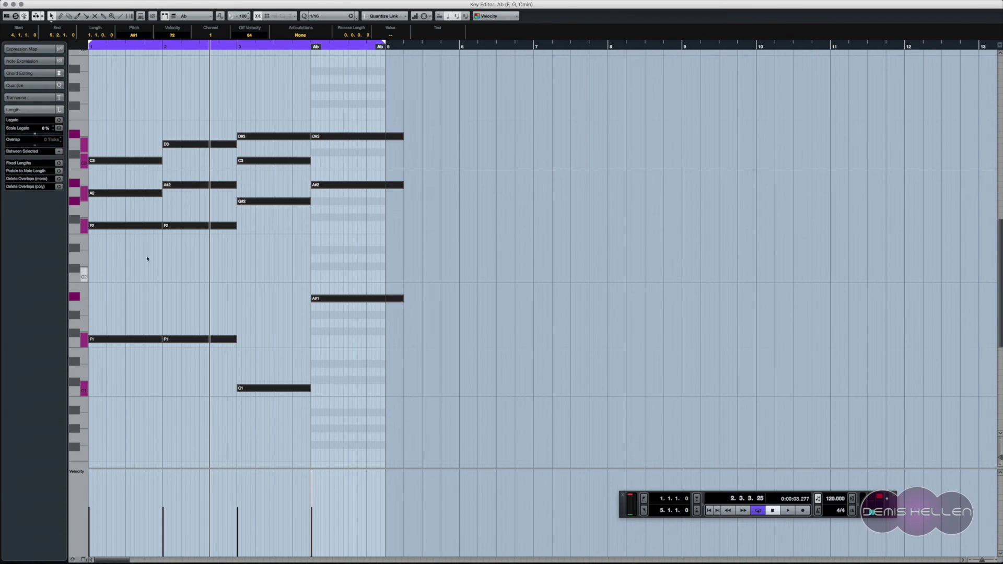
left_click(142, 177)
left_click(134, 194)
left_click(206, 184, "shift")
left_click(276, 159, "shift")
left_click(346, 185, "shift")
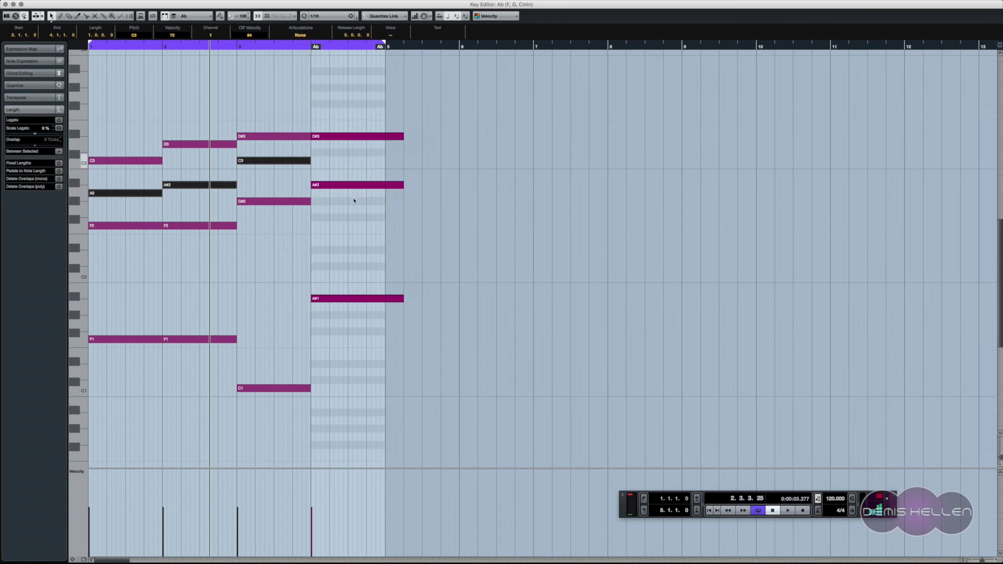
key("shift+Up")
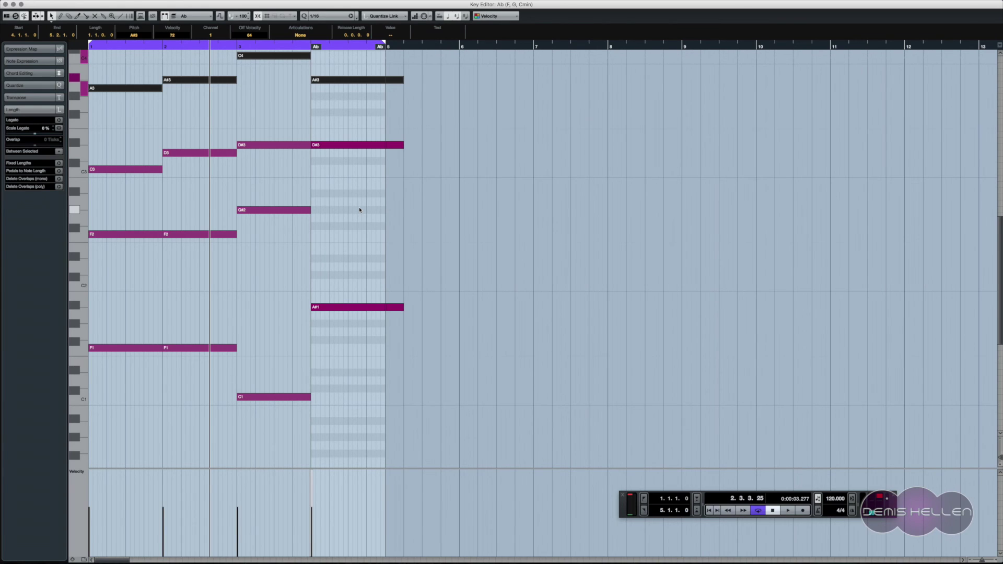
Play back the revoiced Nexus 01 chords, return to the project view and stop playback
key("space")
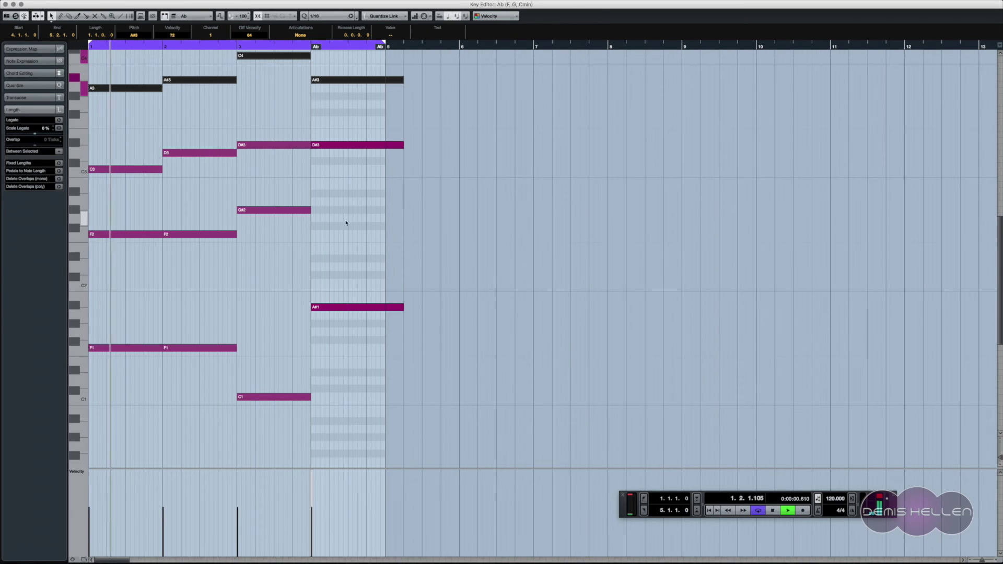
key("Return")
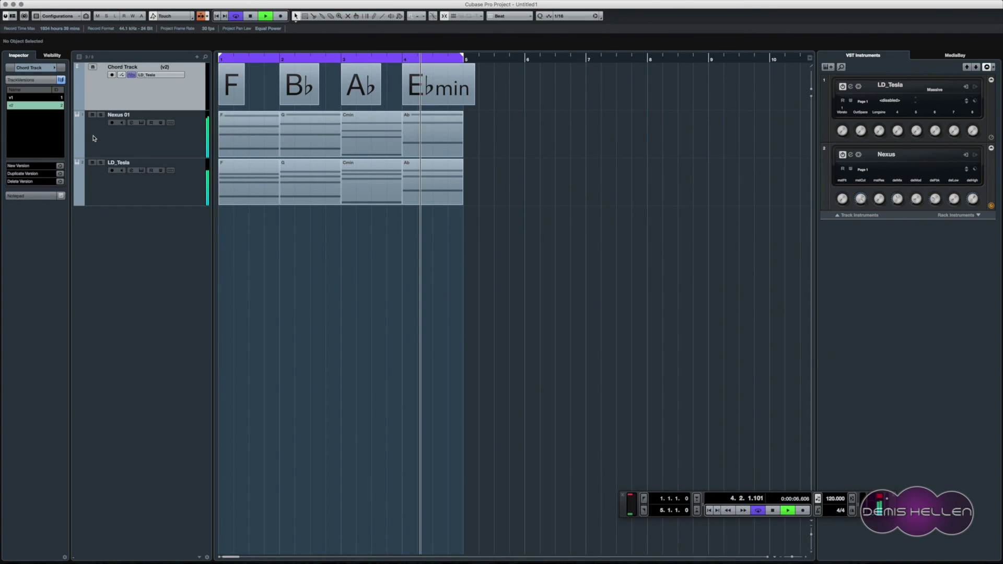
key("space")
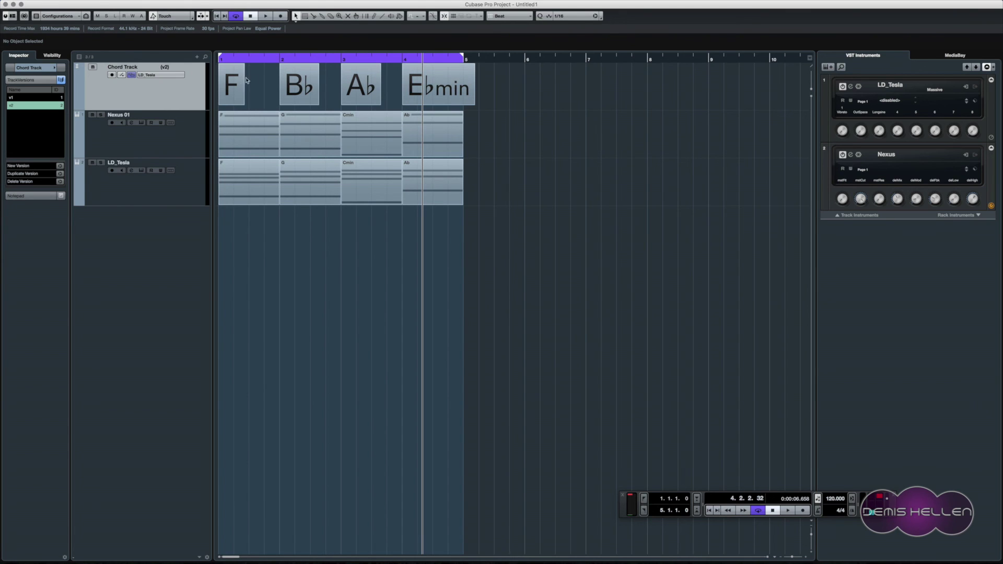
Replace the bar 3 chord with Fmin using Chord Assistant suggestions at complexity 2, and audition the new chord
double_click(362, 88)
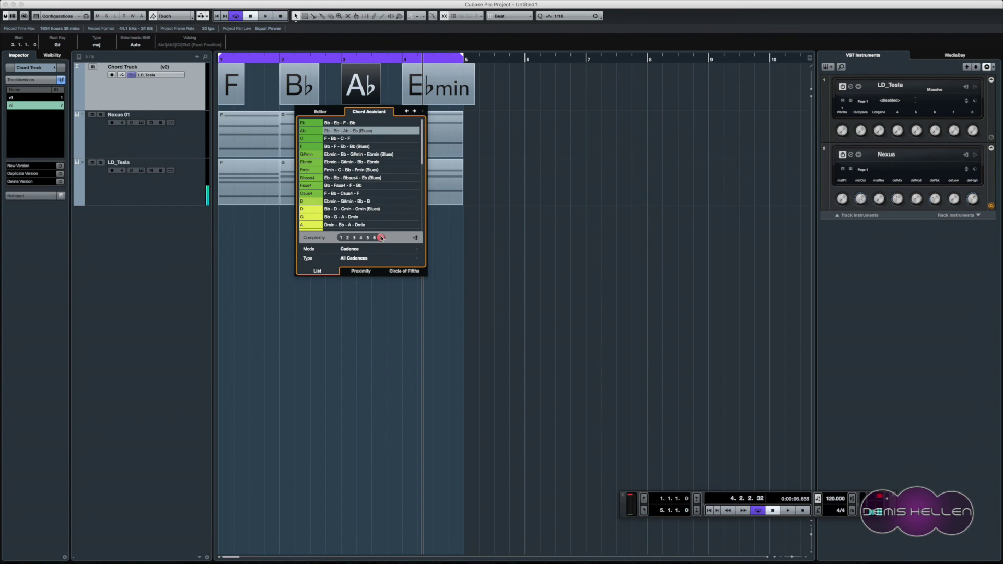
left_click_drag(380, 238, 347, 239)
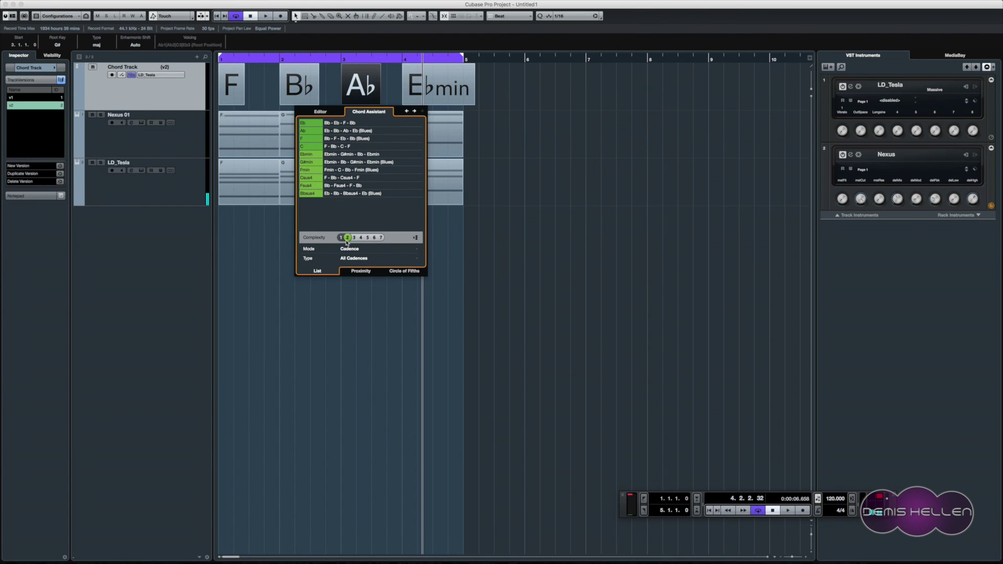
left_click(316, 171)
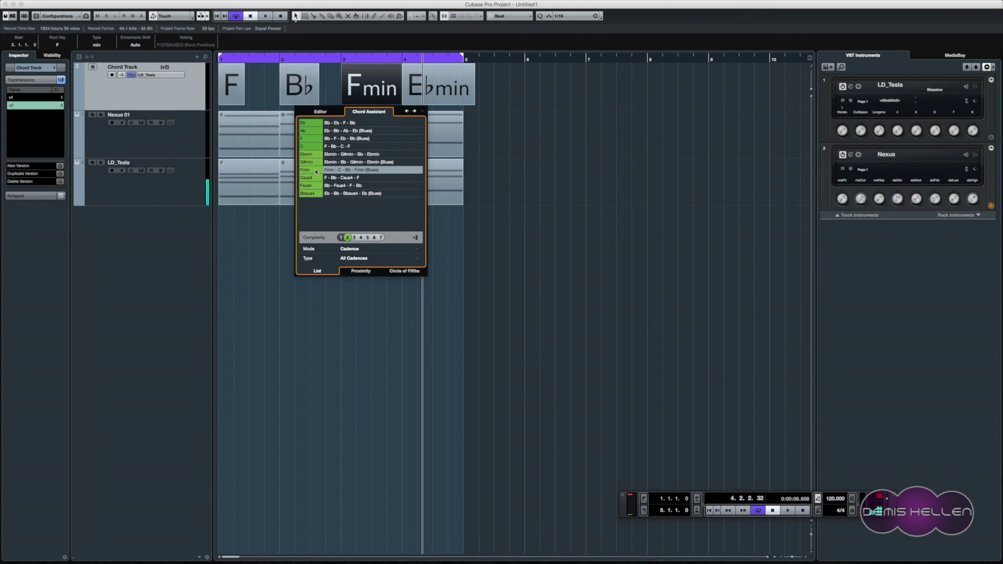
left_click(262, 230)
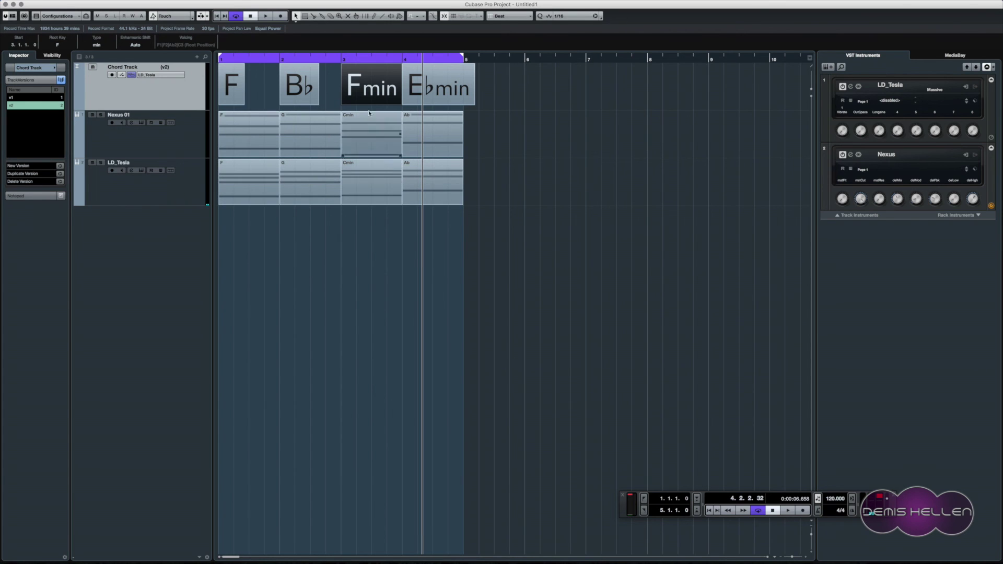
left_click(367, 87)
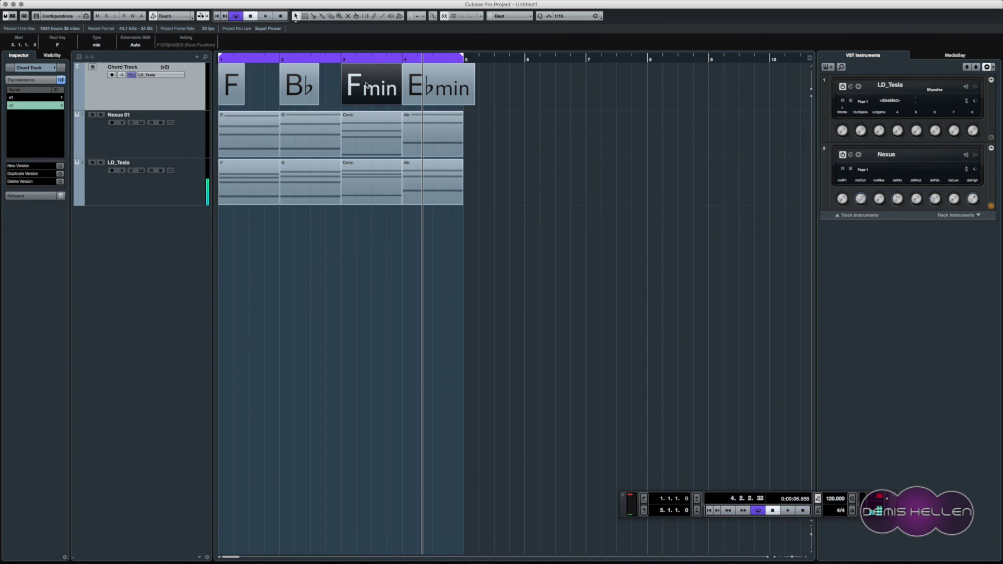